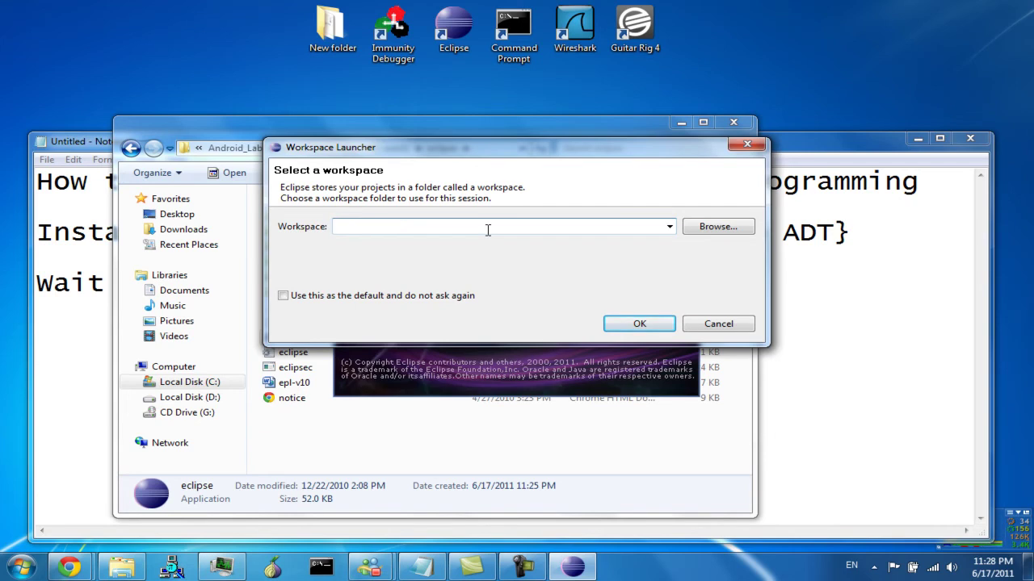
- Accept the workspace selection to load Eclipse and open the Install New Software wizard
click(638, 324)
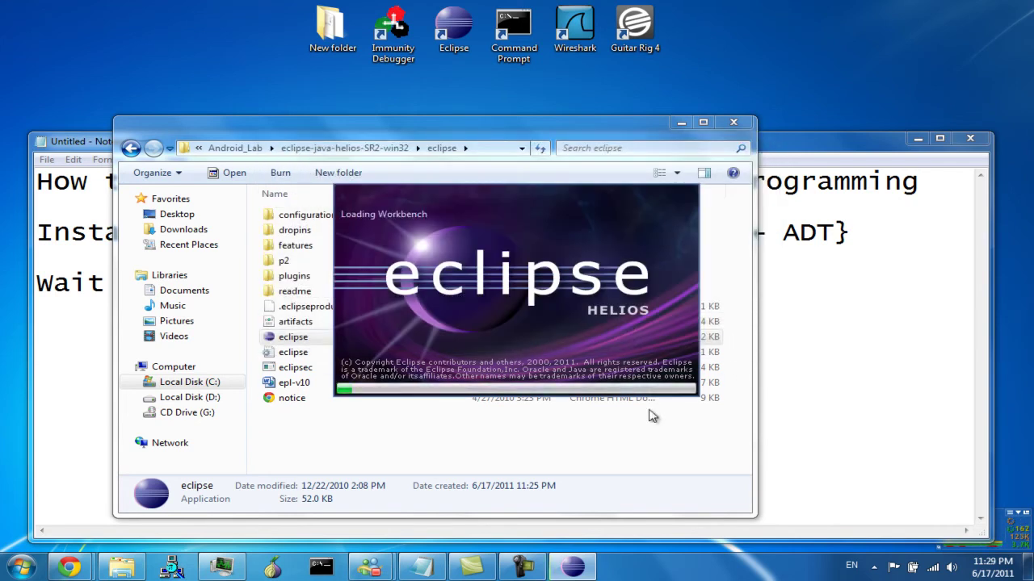
click(556, 452)
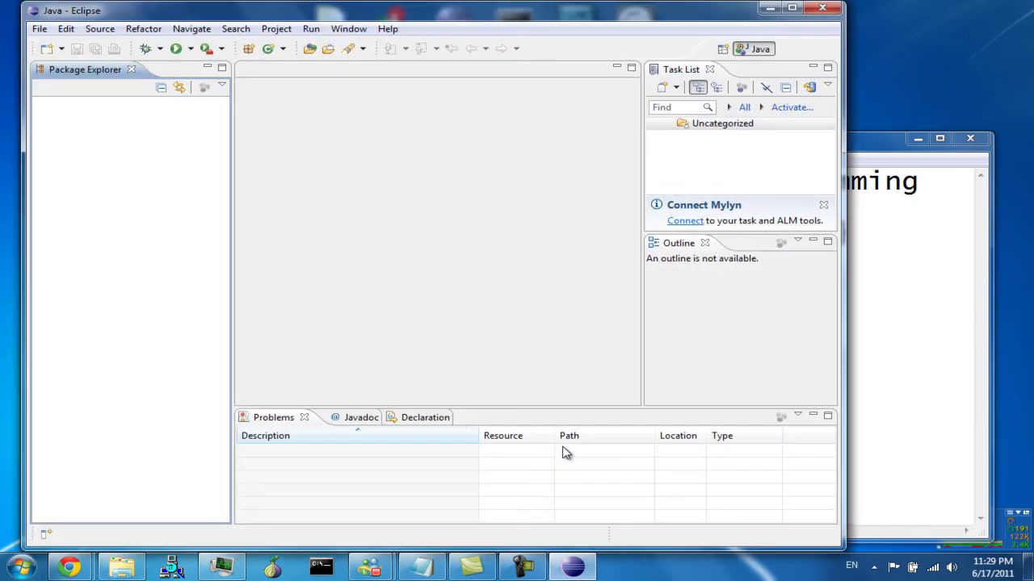
click(388, 29)
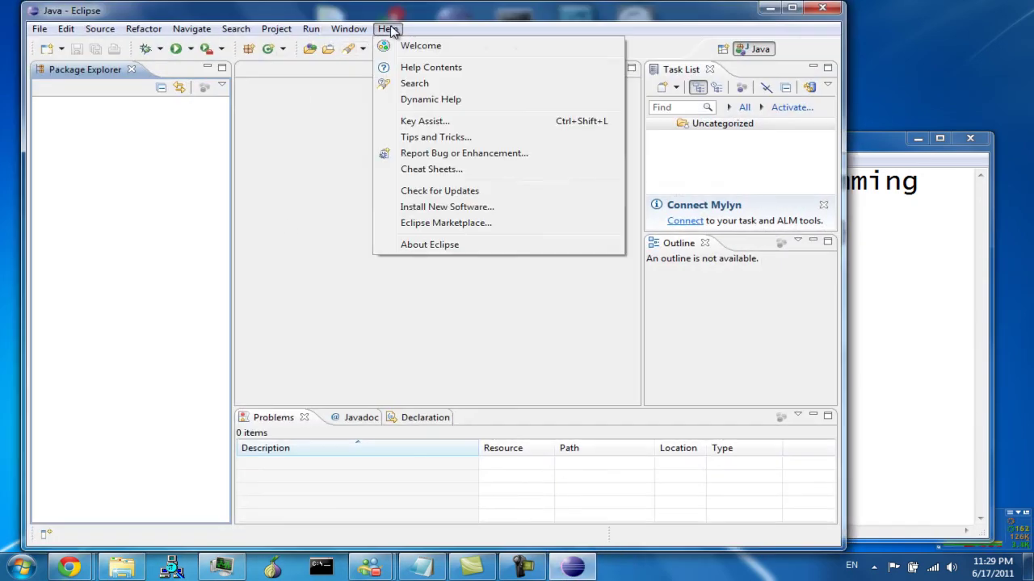
click(446, 207)
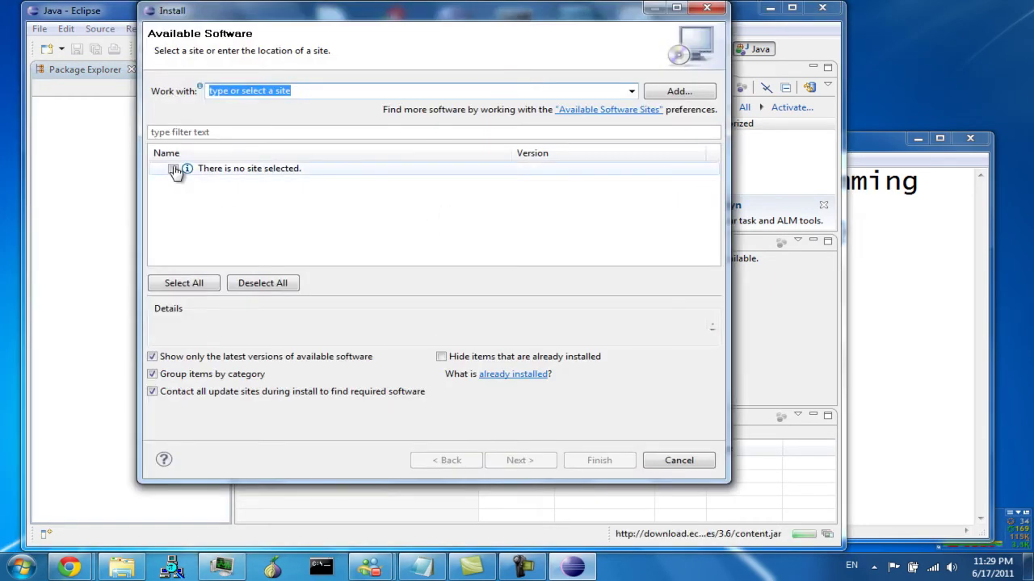
- Add a software repository named ADT from the archive ADT-11.0.0 in the Android_Lab folder
click(707, 94)
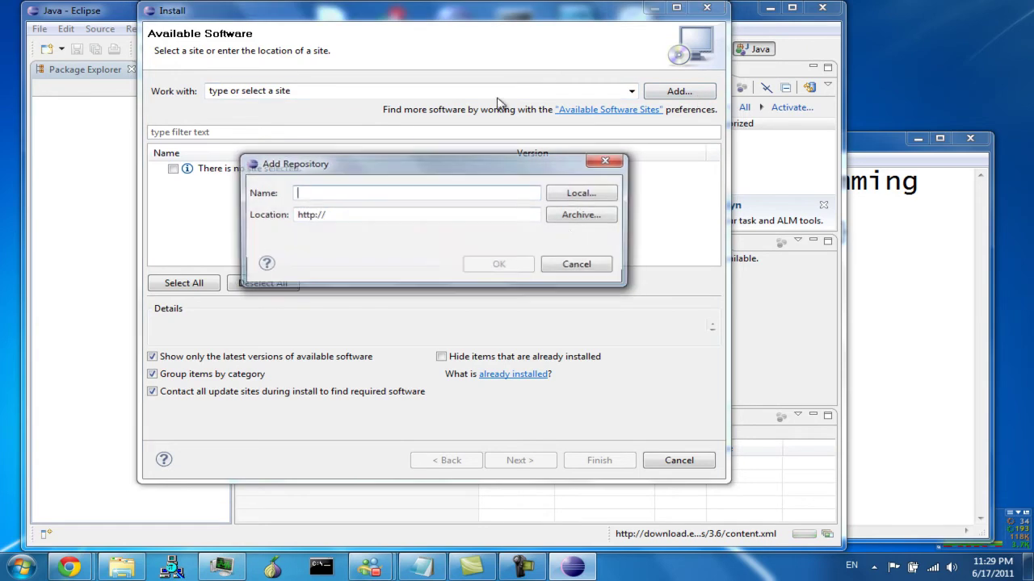
click(592, 216)
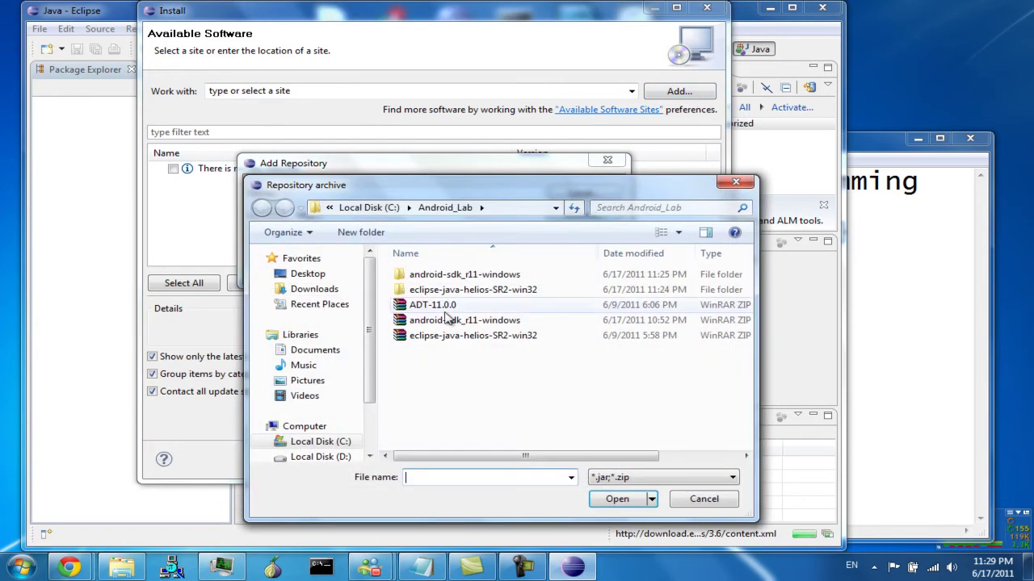
click(442, 310)
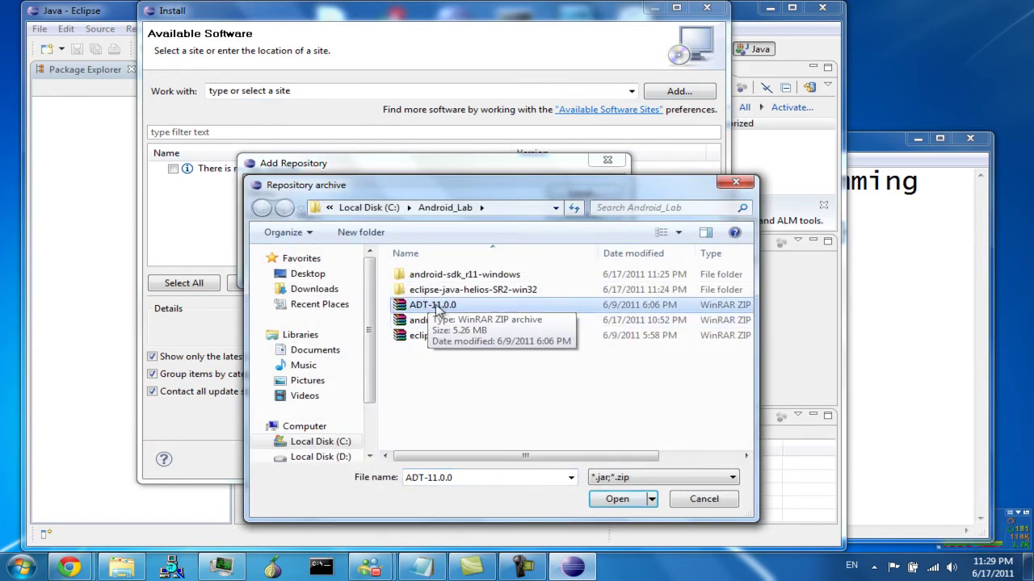
click(617, 499)
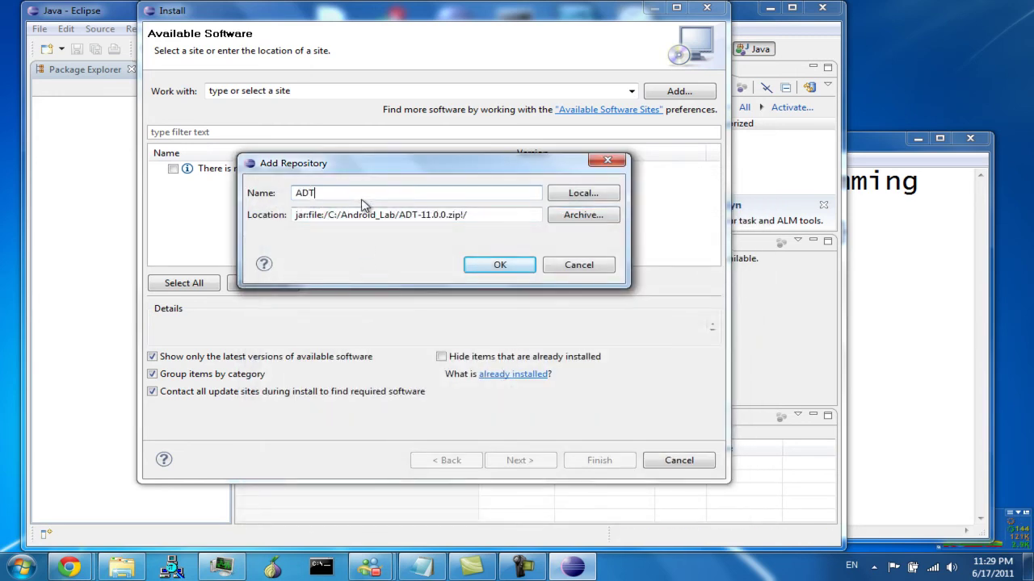
click(500, 267)
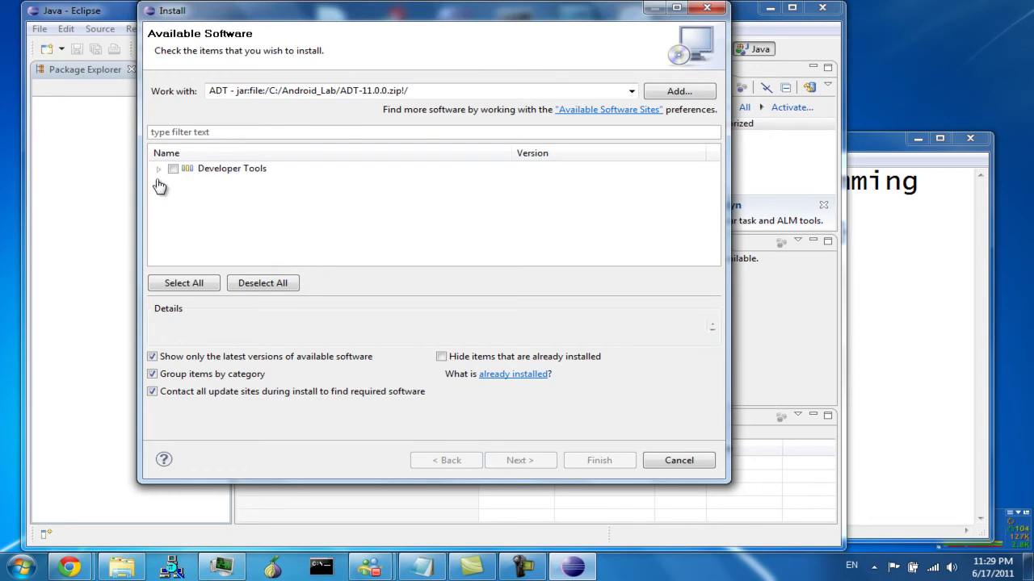
- Mark Developer Tools from the ADT repository for installation and try to proceed past the software selection
click(164, 173)
click(172, 169)
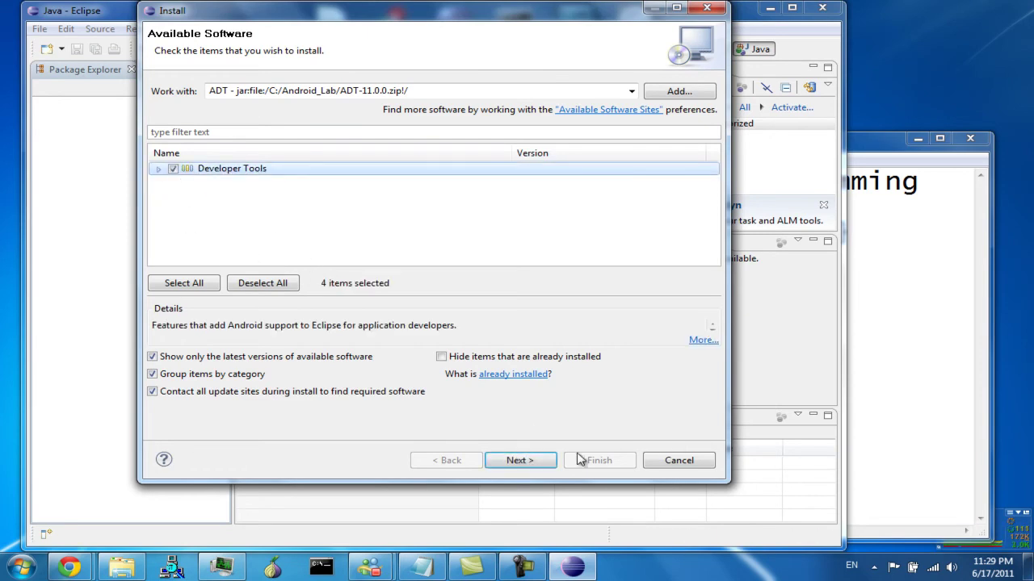
click(522, 467)
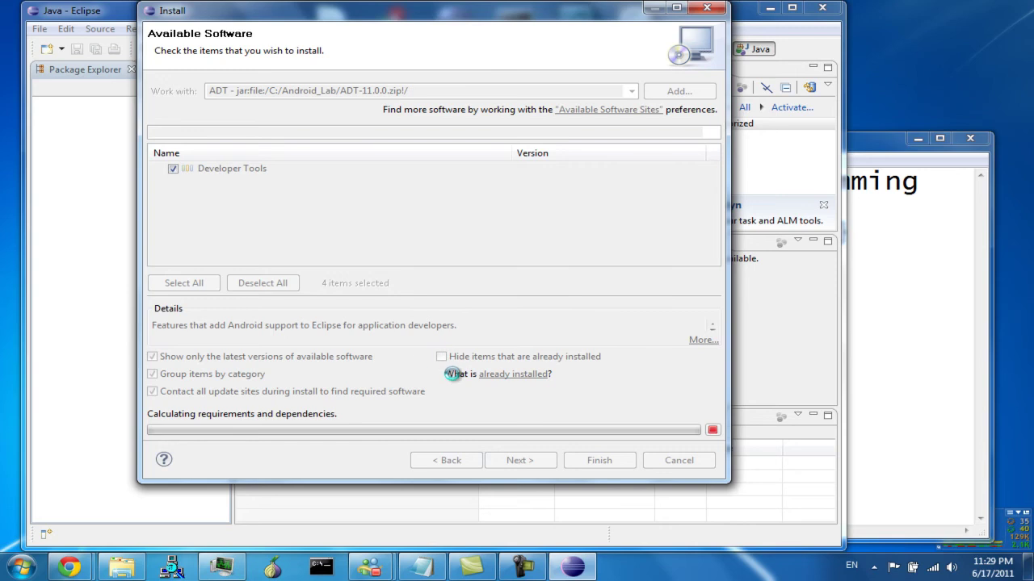
- Switch to the Notepad notes and add the line "Turn off your wifi" below the existing text
click(849, 386)
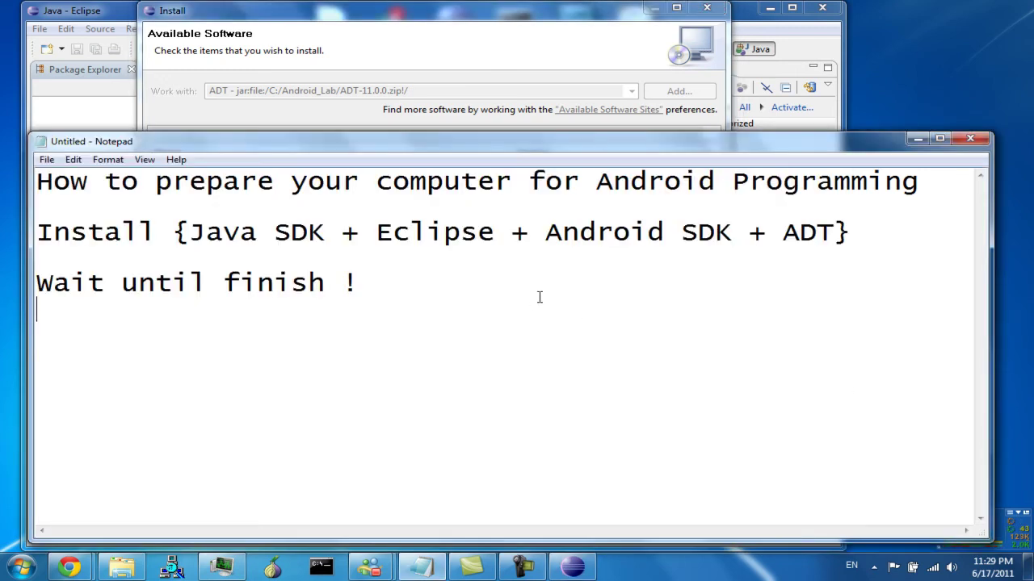
text(Turn)
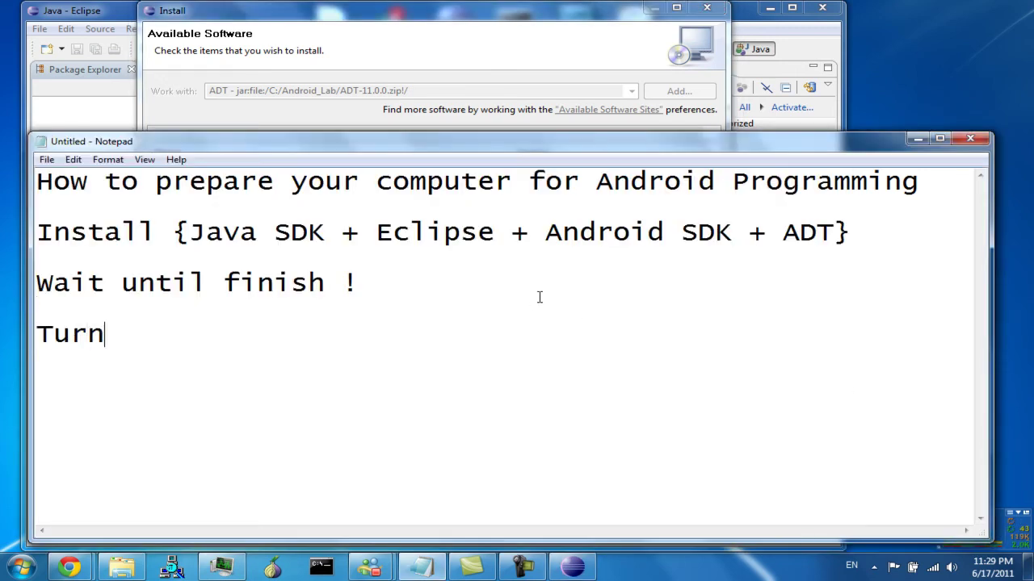
text( off)
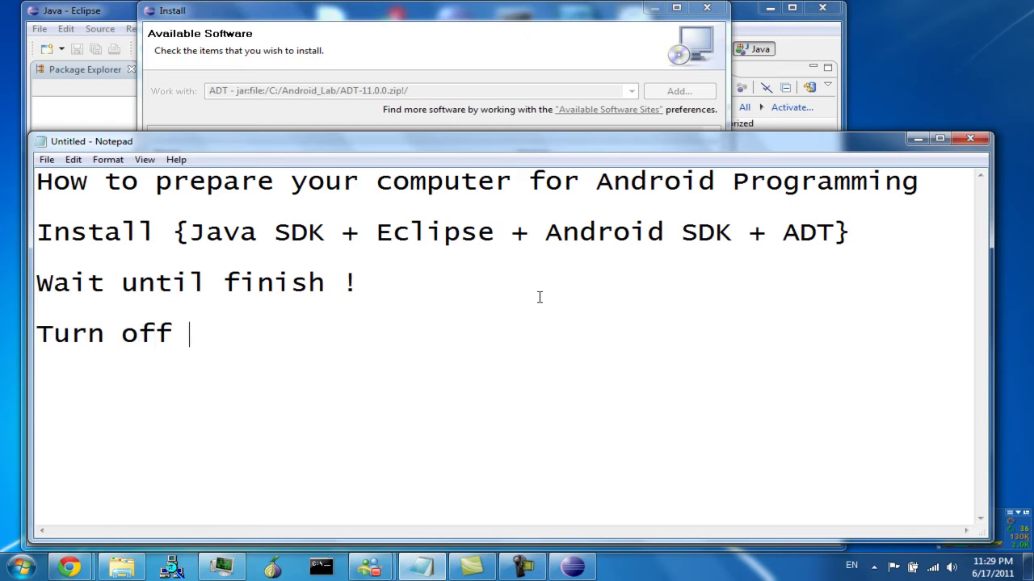
text( your wifi)
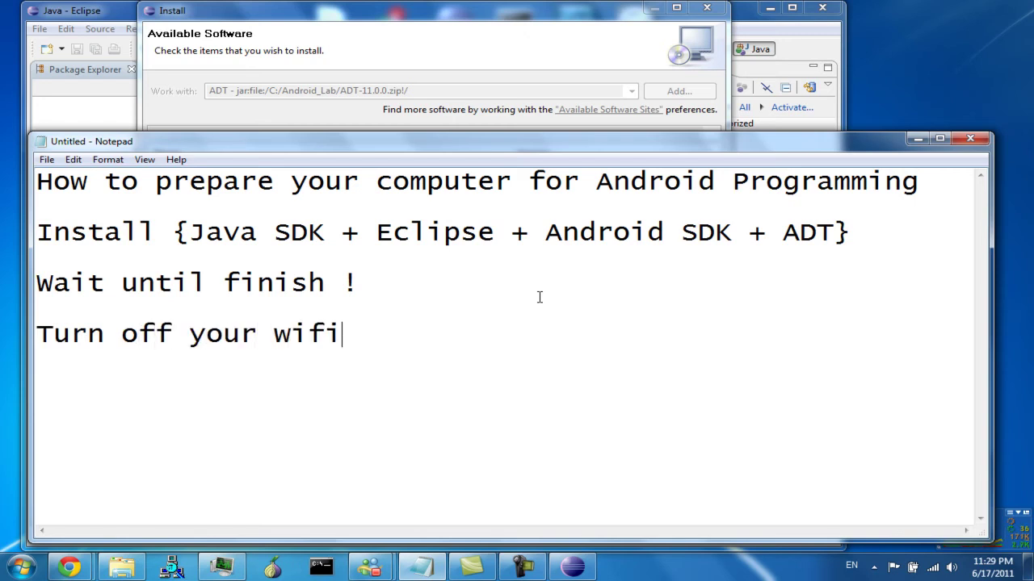
- Return to the Eclipse installer and disconnect the computer from the 3bb-wlan wireless network
click(446, 33)
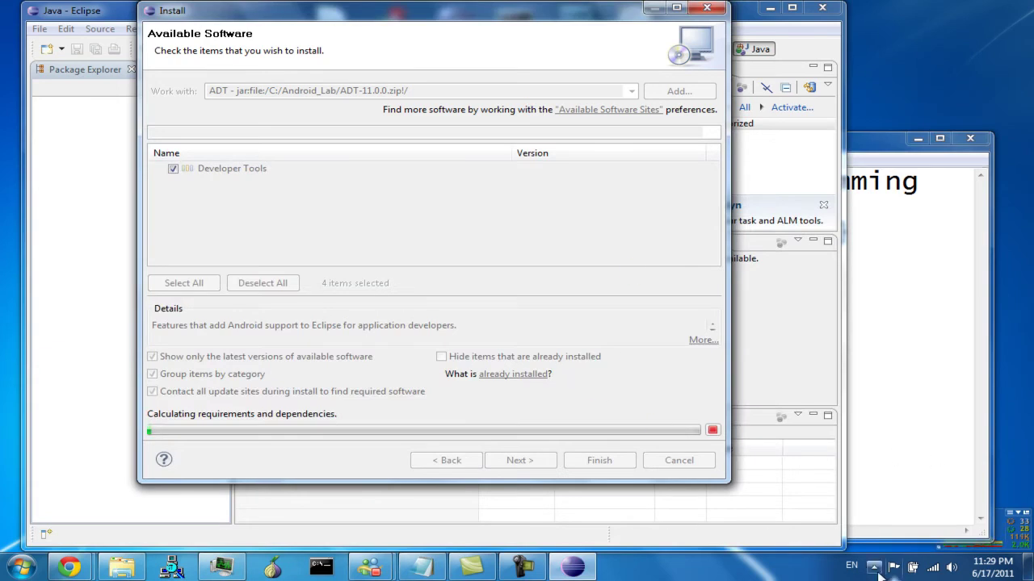
click(933, 568)
click(948, 385)
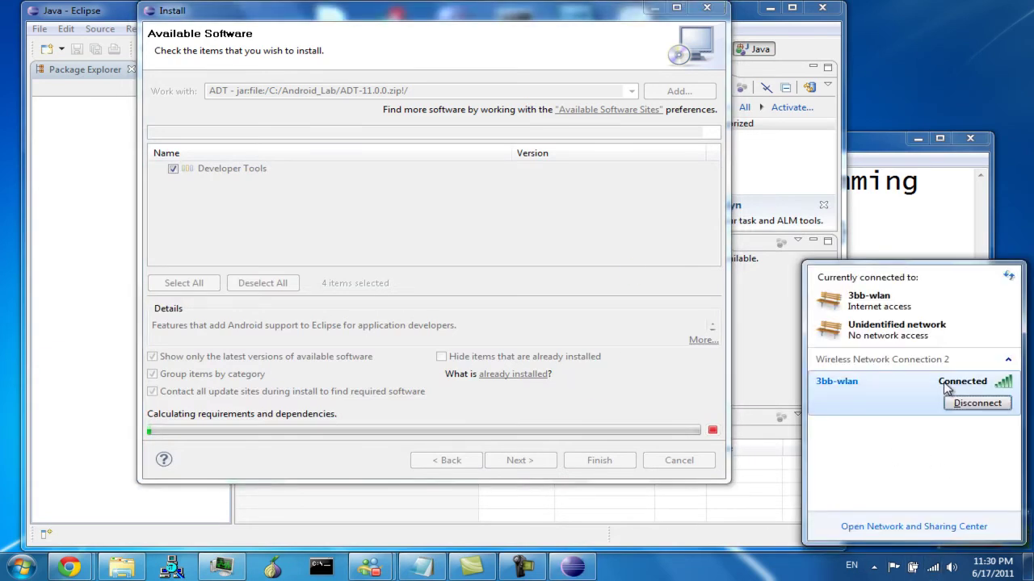
click(976, 408)
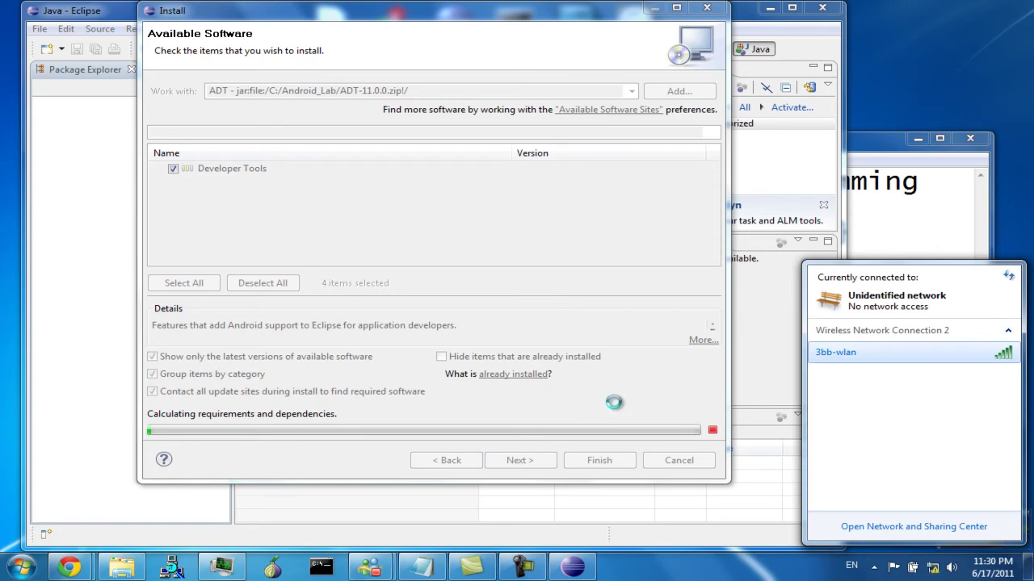
click(616, 405)
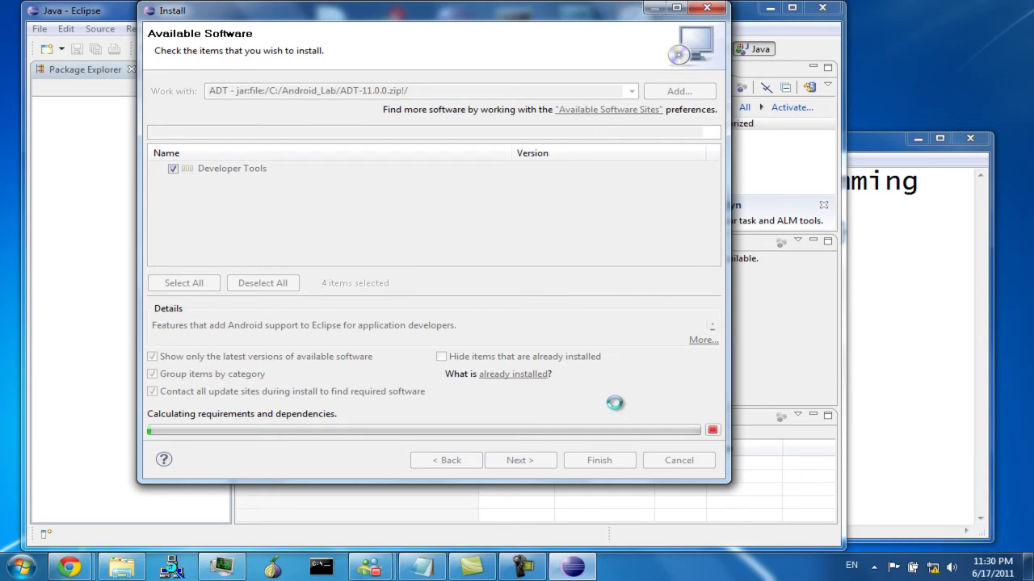
- Stop the dependency calculation, try to continue the Developer Tools installation again, and cancel it
click(713, 430)
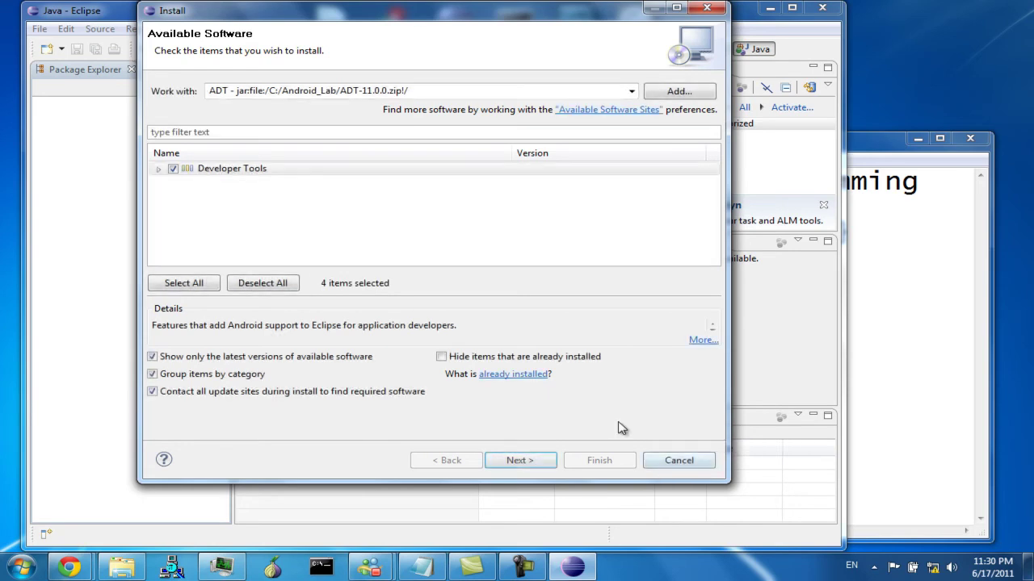
click(541, 459)
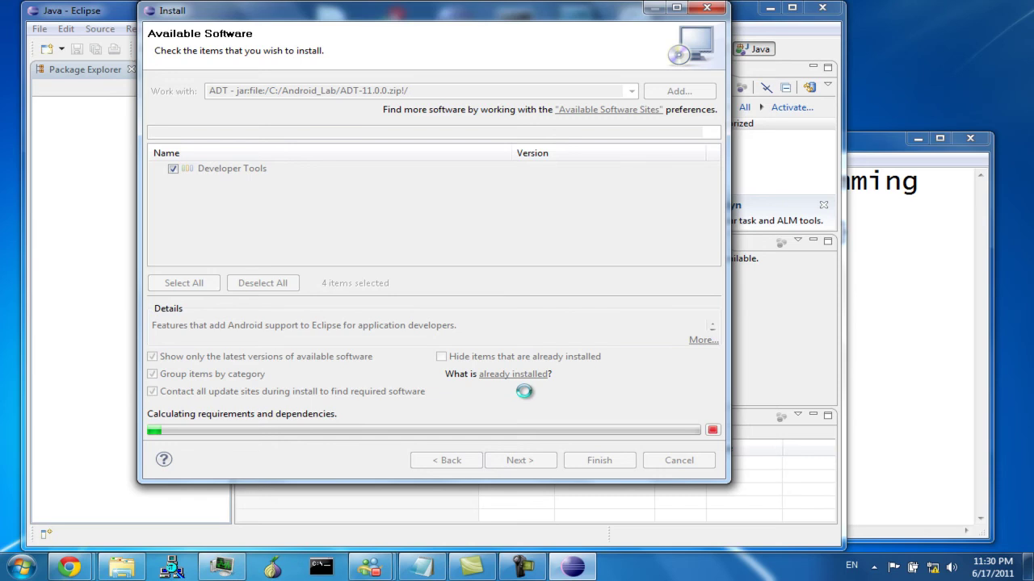
click(712, 430)
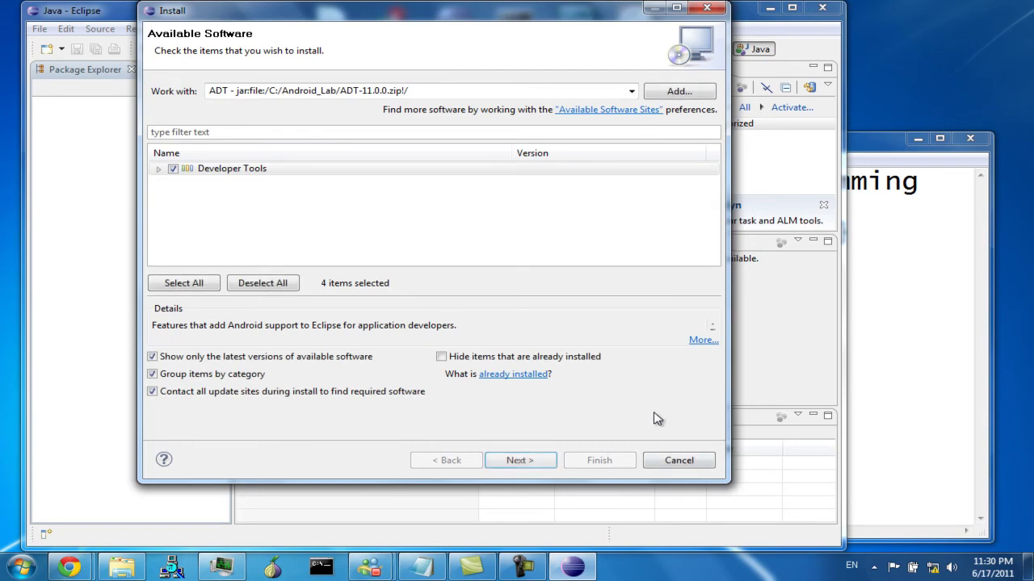
click(681, 459)
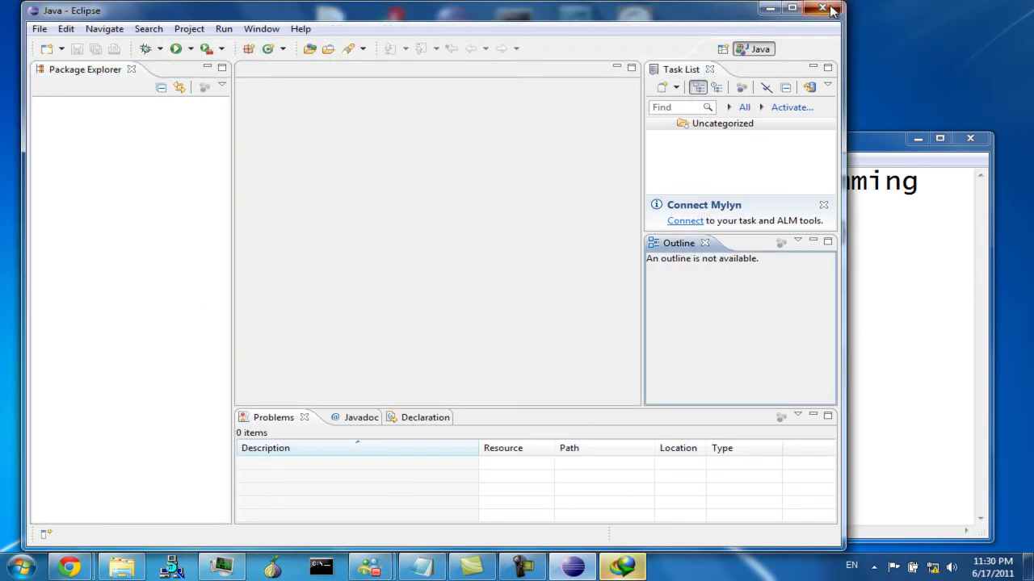
- Restart Eclipse from its program folder with the same workspace, dismissing the download error dialog
click(823, 8)
click(519, 293)
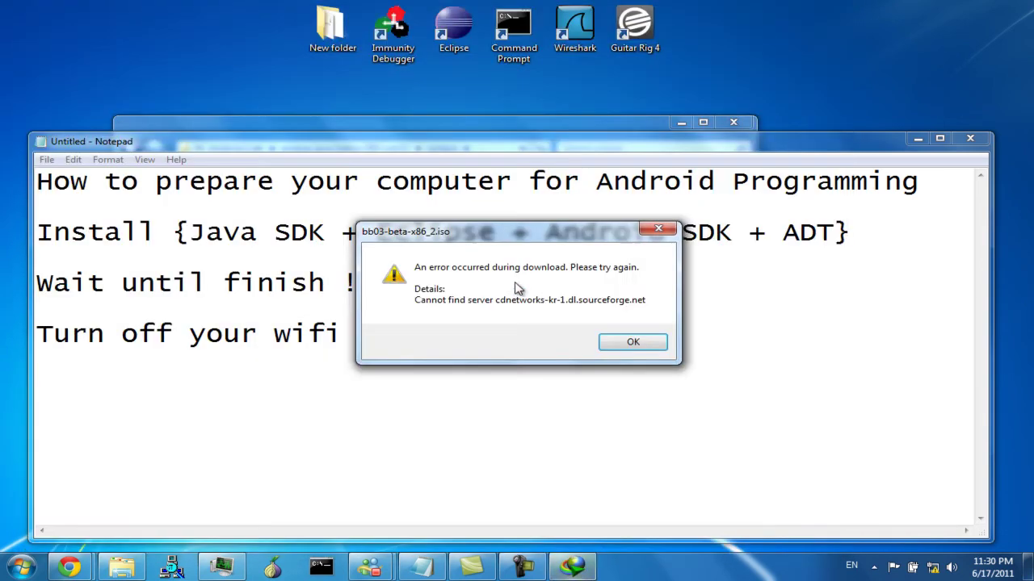
click(602, 342)
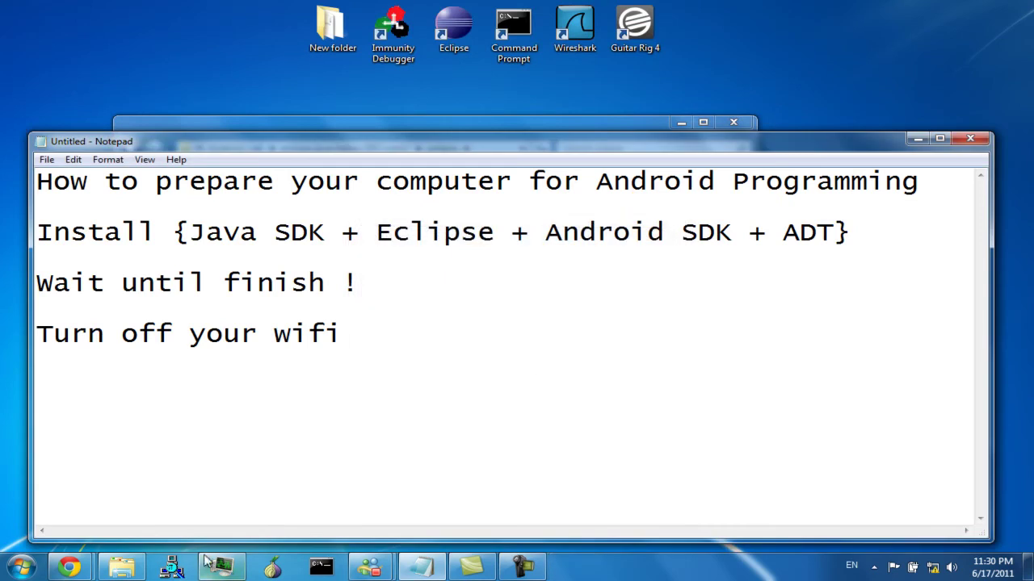
click(121, 568)
double_click(330, 337)
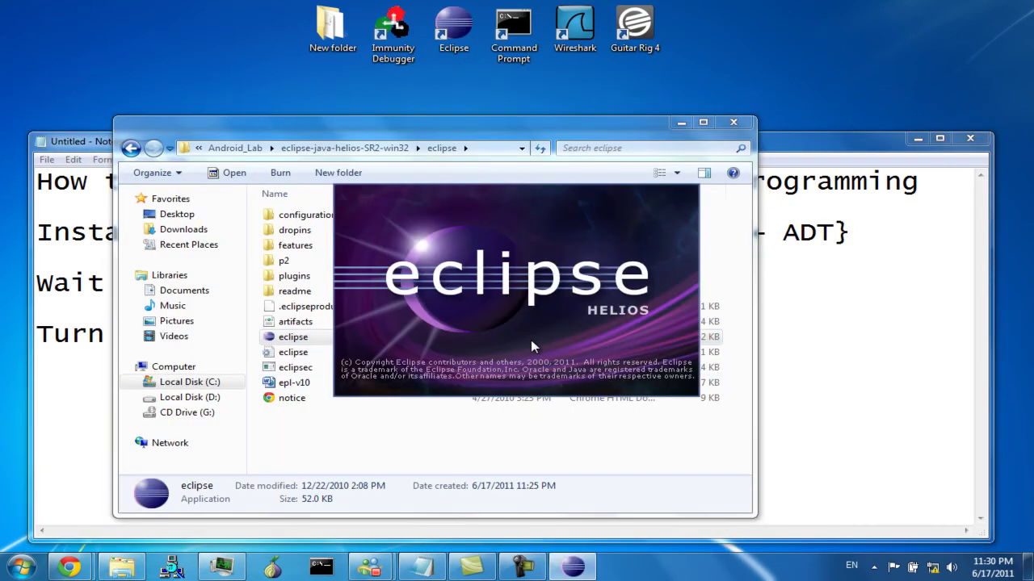
click(635, 323)
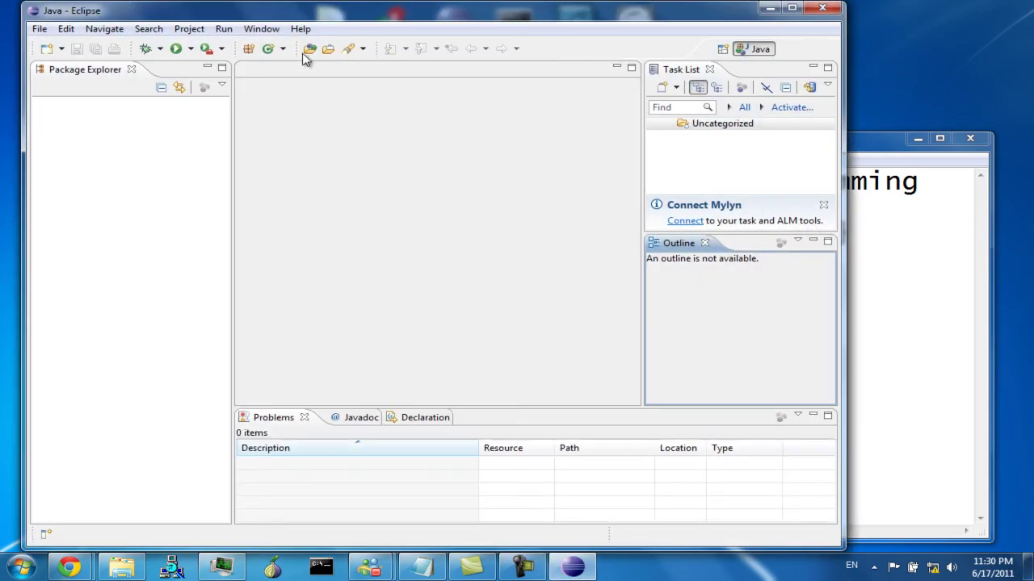
- Select Developer Tools from the saved ADT repository in Install New Software and proceed to the license review
click(301, 29)
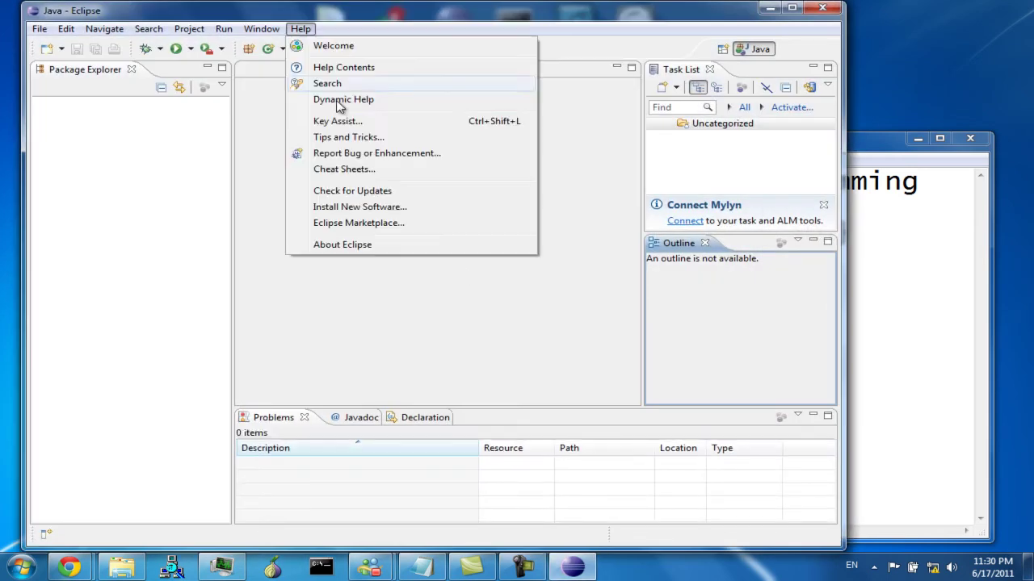
click(393, 211)
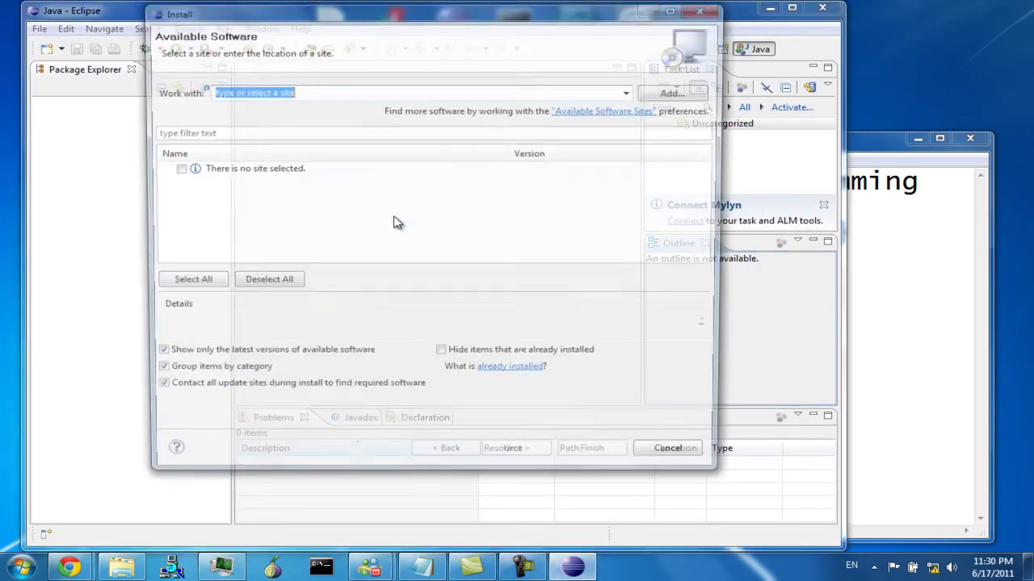
click(631, 91)
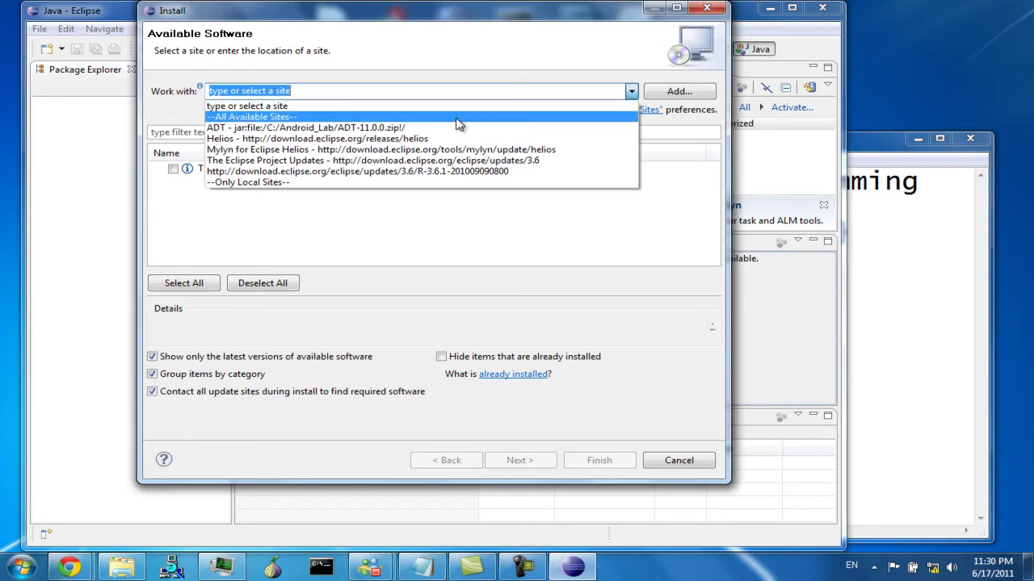
click(365, 128)
click(173, 169)
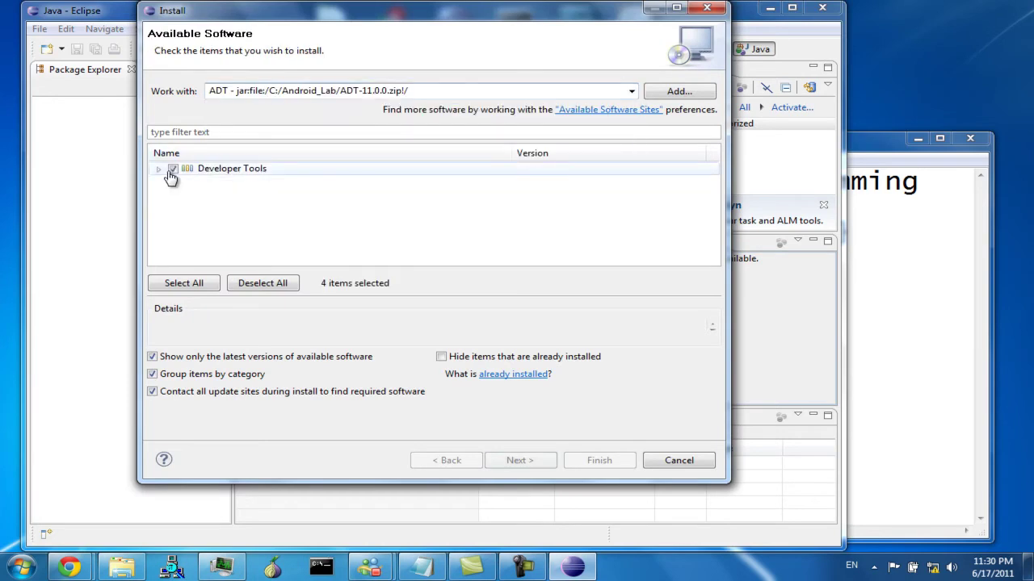
click(542, 461)
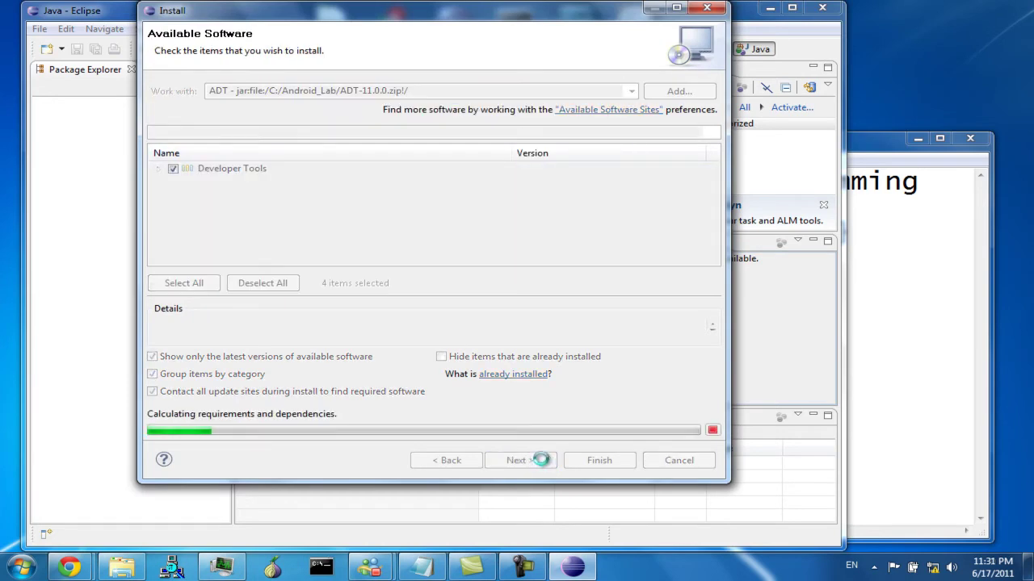
click(539, 463)
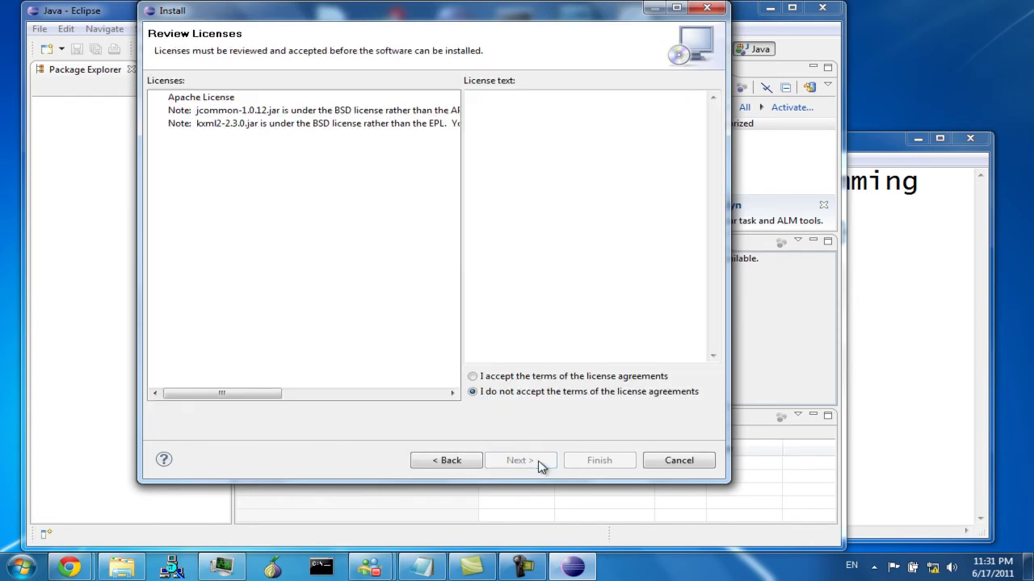
- Accept the license agreements and finish the installation, allowing the unsigned content
click(488, 377)
click(598, 458)
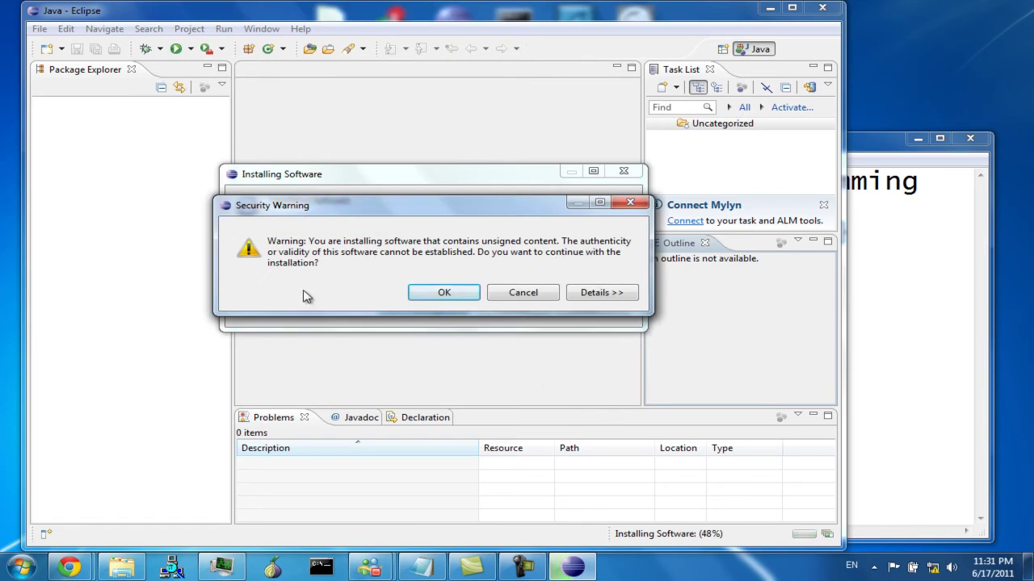
click(446, 294)
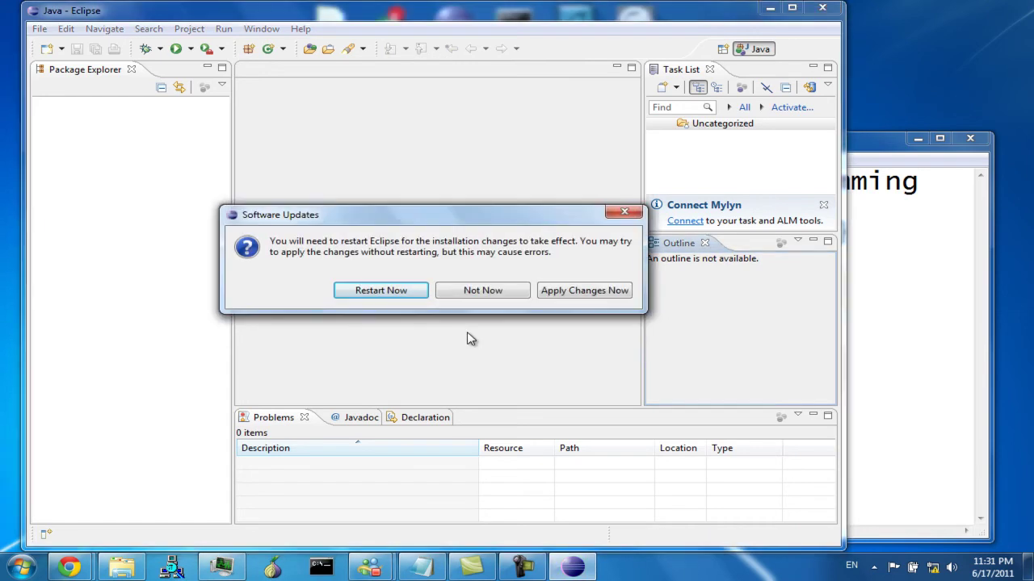
- Restart Eclipse to apply the installation changes and reconnect the computer to the 3bb-wlan wireless network
click(386, 292)
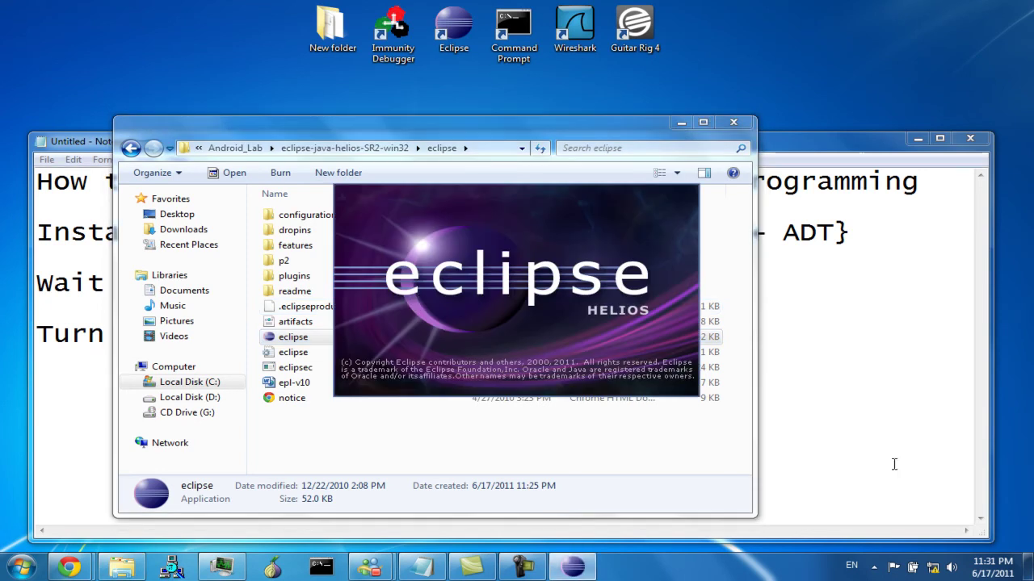
click(932, 567)
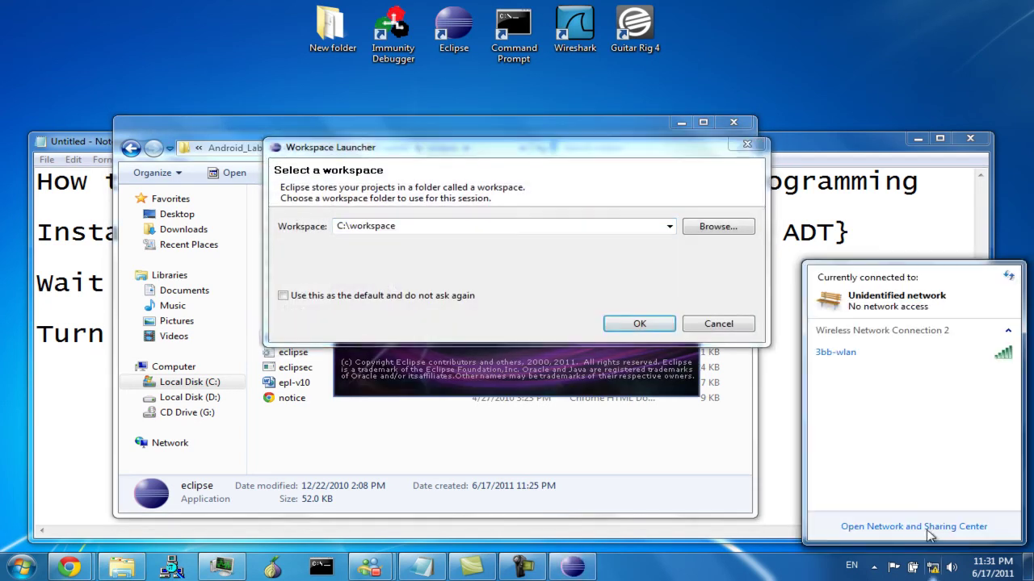
click(858, 360)
click(974, 377)
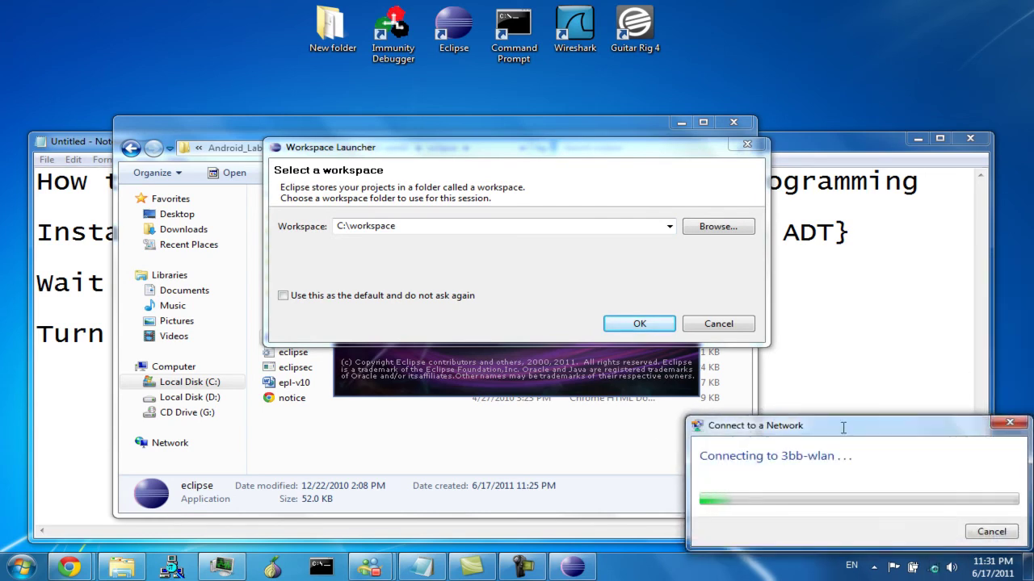
click(787, 355)
click(571, 569)
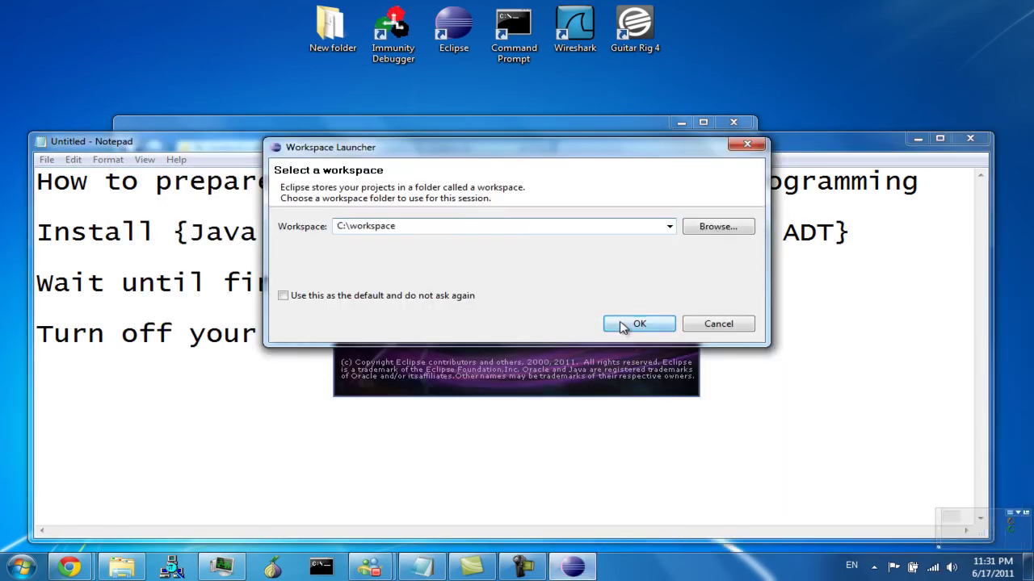
- Open the C:\workspace workspace and try to open the Android SDK and AVD Manager
click(640, 322)
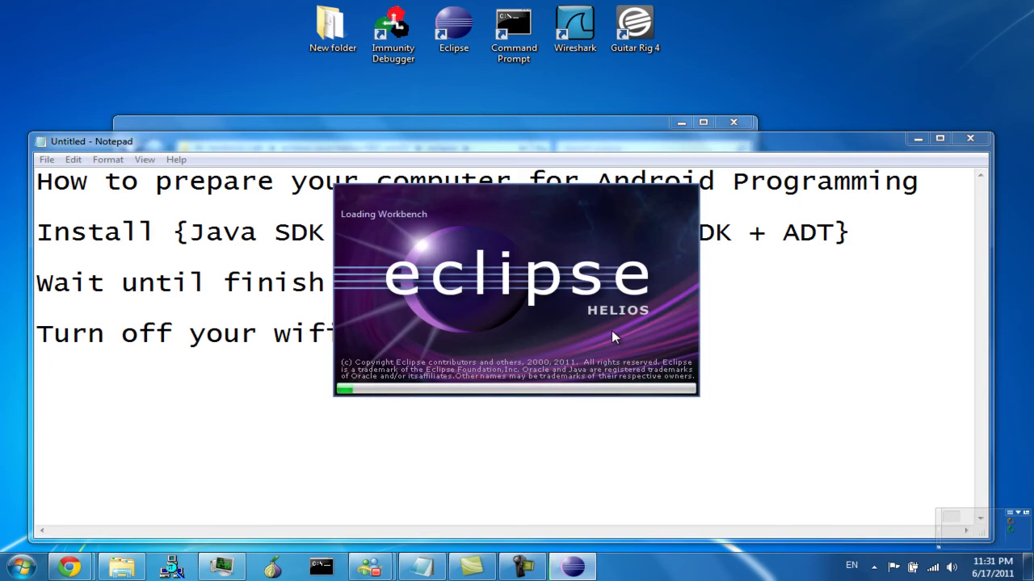
click(319, 443)
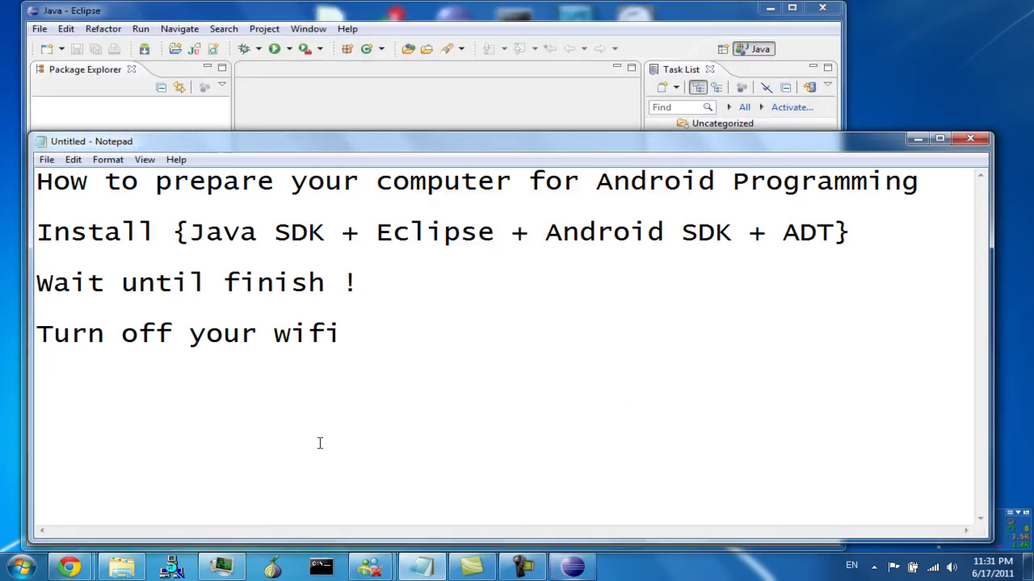
click(425, 120)
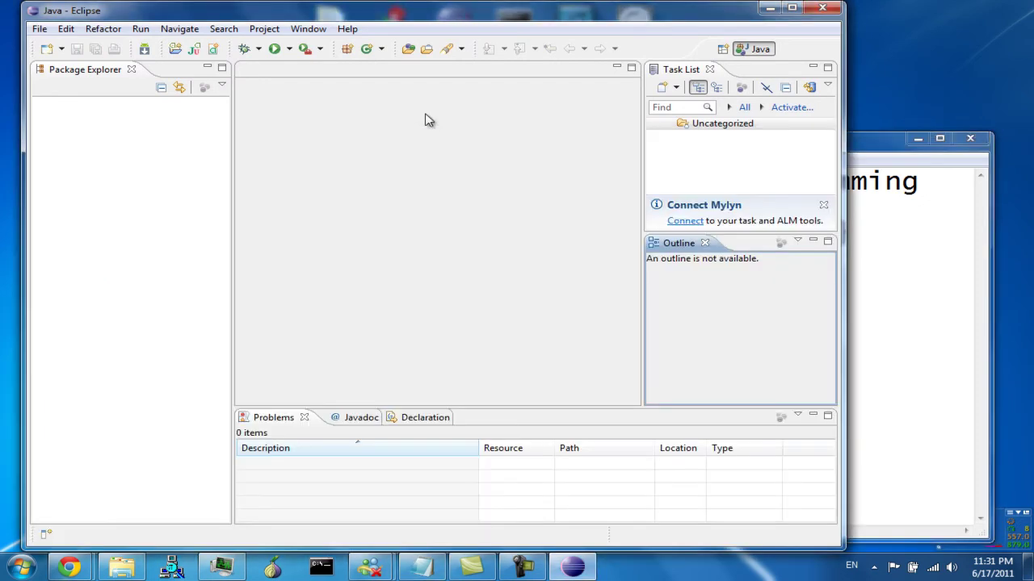
click(144, 49)
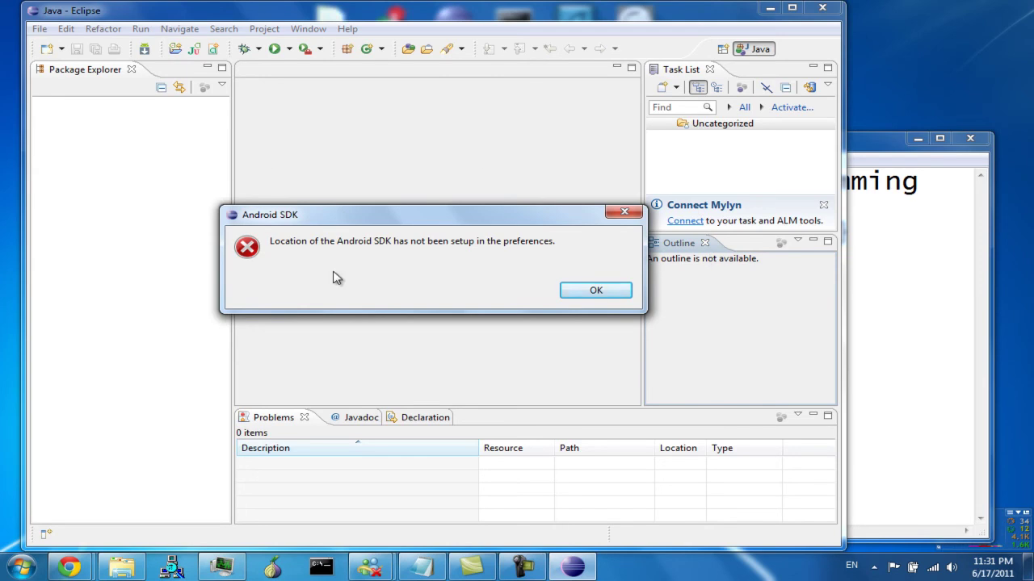
click(595, 290)
- Set the SDK location in the Android preferences to the D:\AndroidSDK folder
click(308, 29)
mouse_move(272, 33)
mouse_move(308, 29)
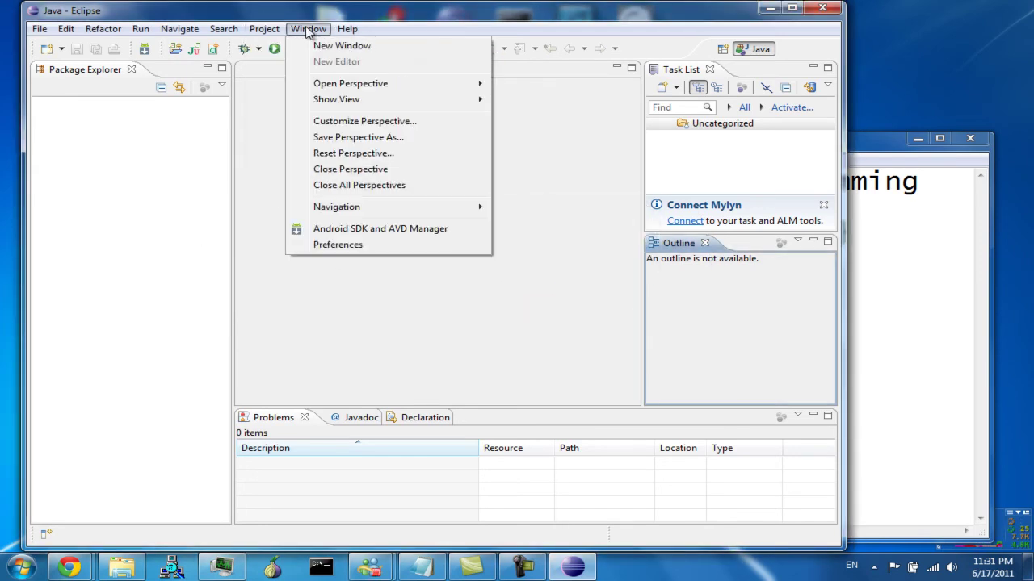
click(355, 245)
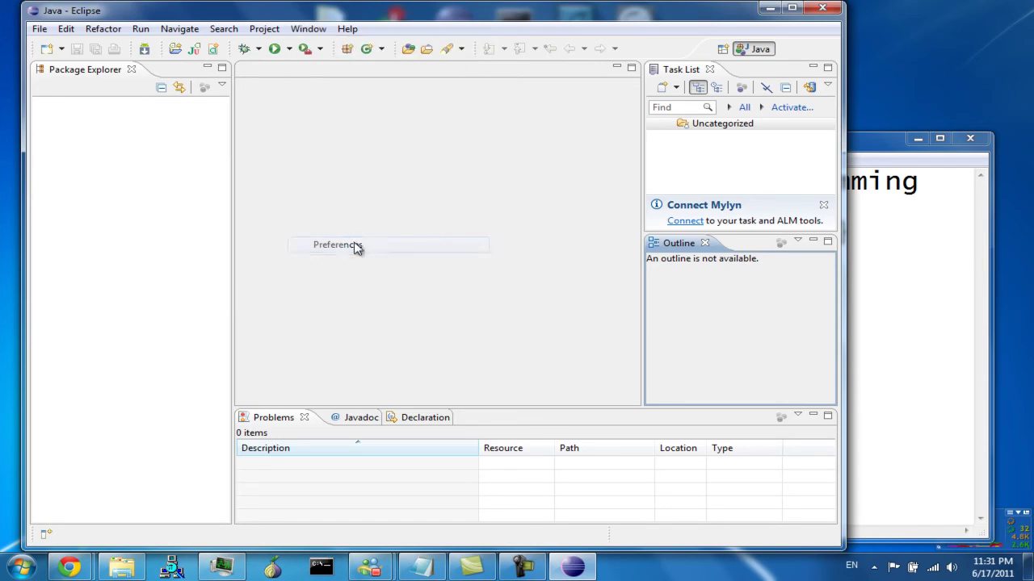
click(227, 74)
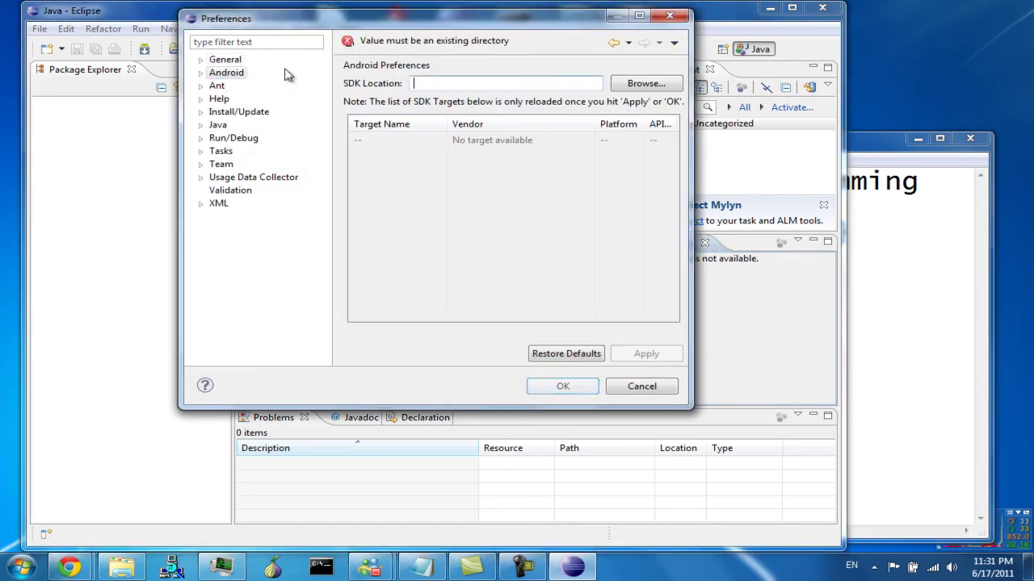
click(645, 83)
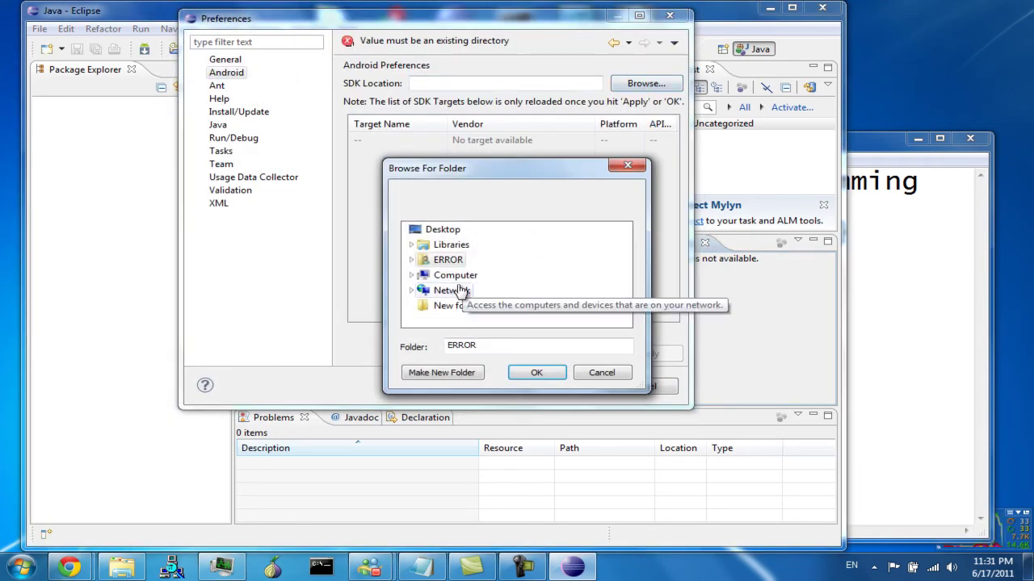
click(415, 276)
click(494, 277)
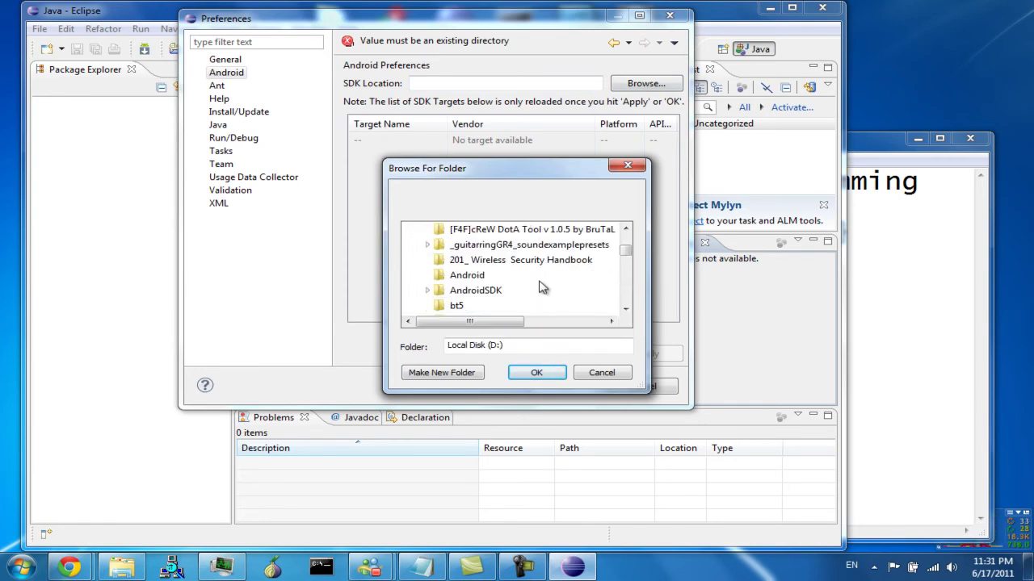
click(475, 291)
click(537, 371)
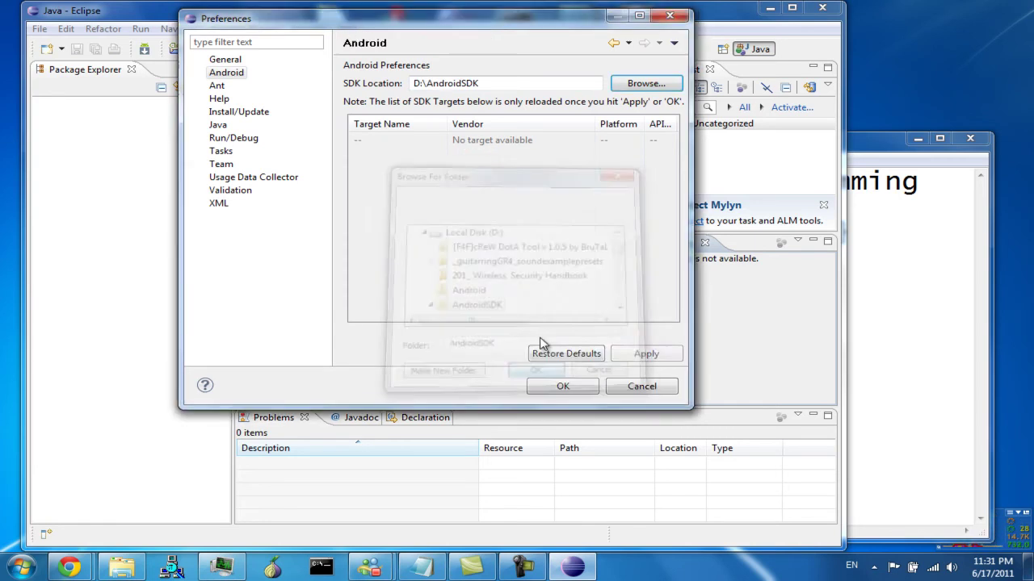
click(572, 388)
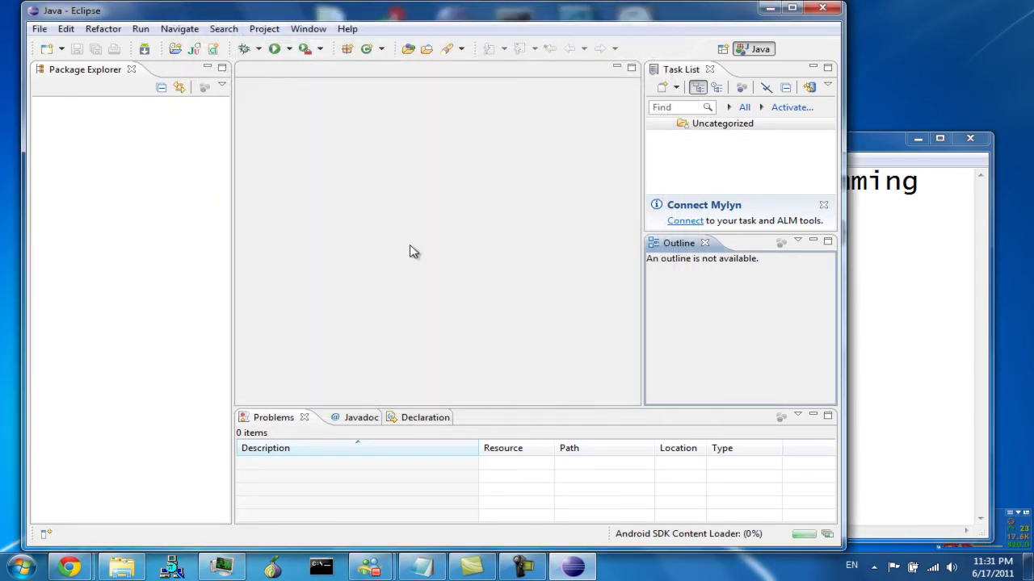
- Open the Android SDK and AVD Manager and begin a new virtual device named "test 2.2"
click(144, 47)
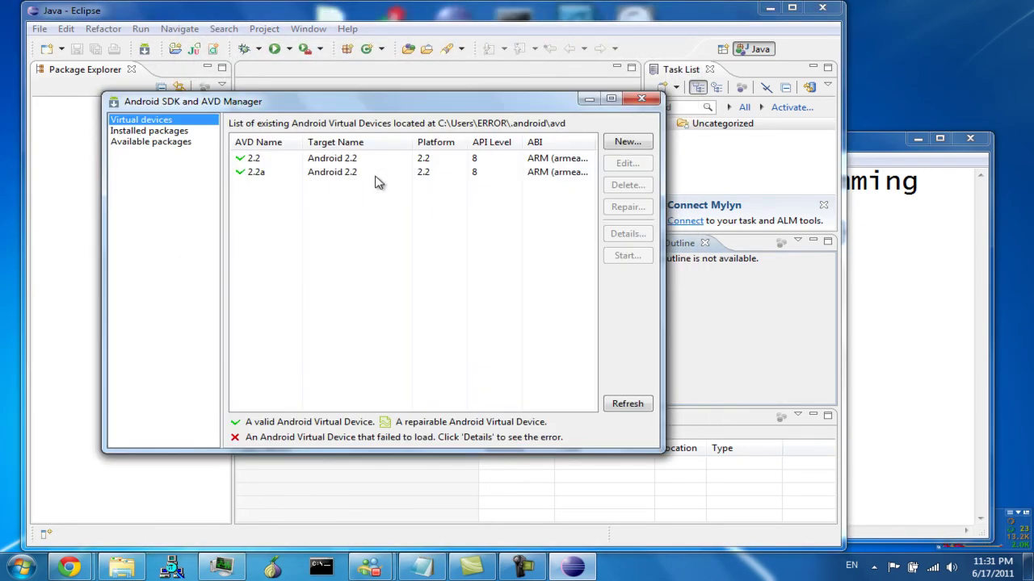
click(617, 146)
text(t)
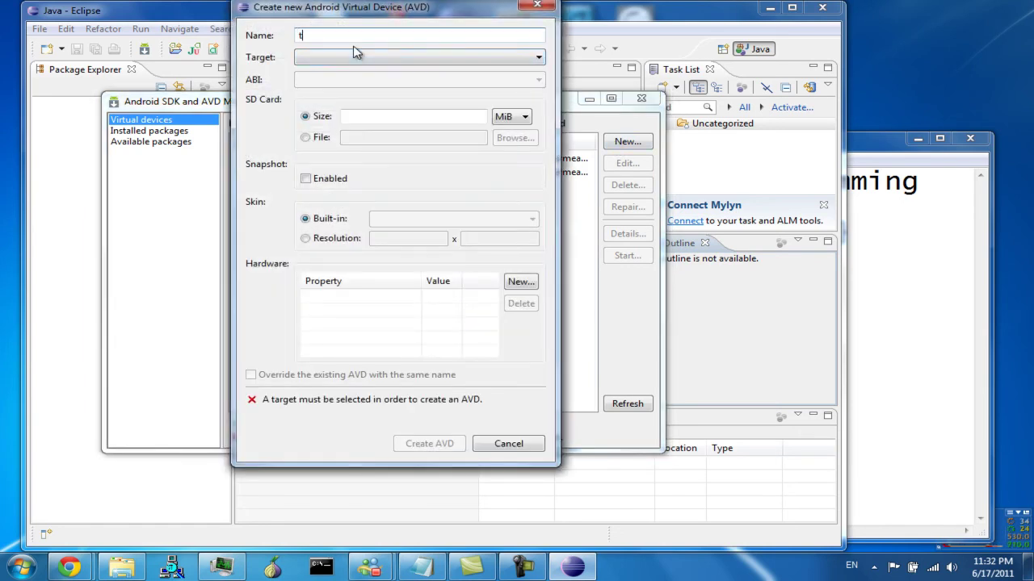
key(BackSpace)
key(BackSpace)
key(BackSpace)
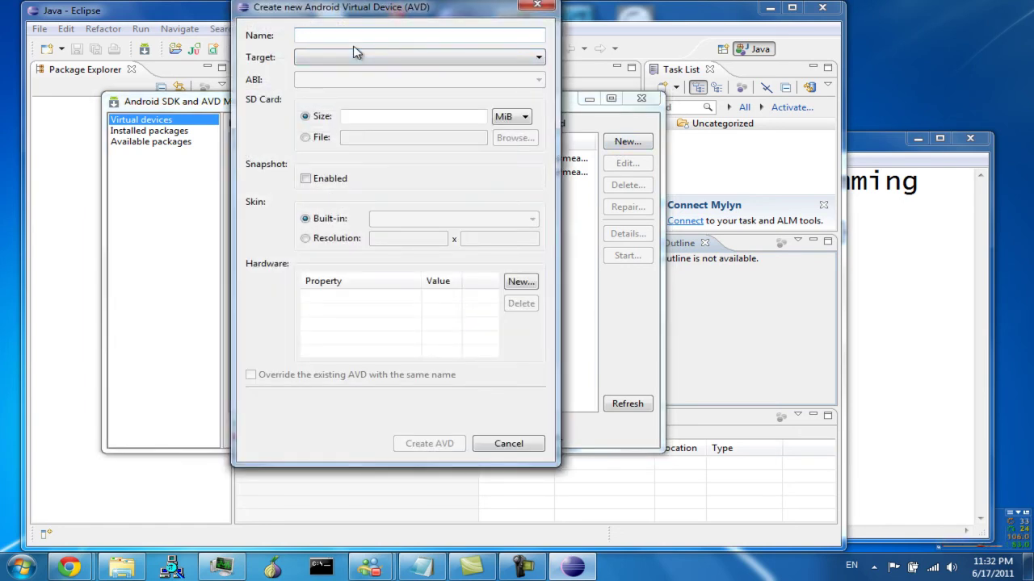
text(test)
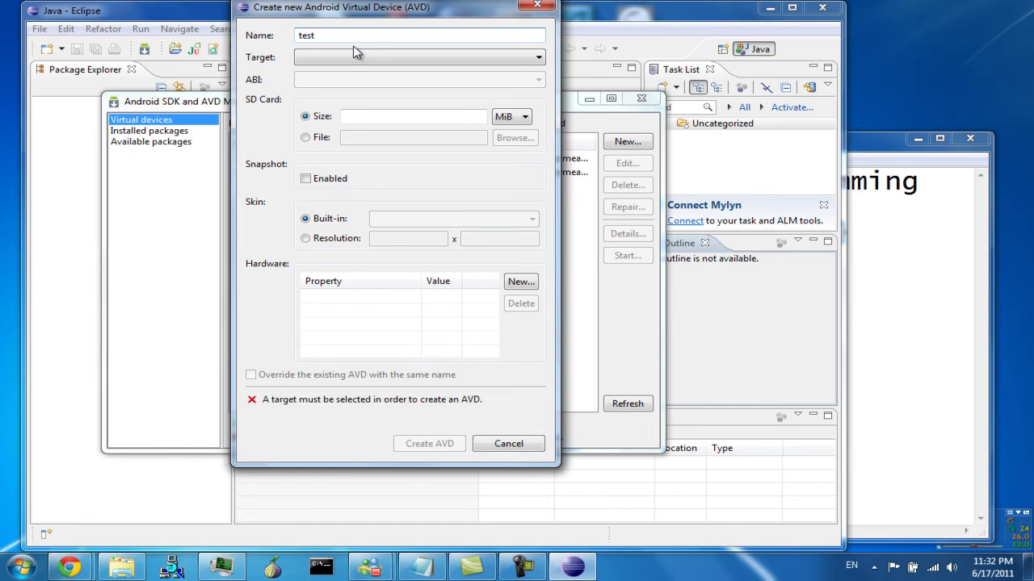
text( 2.2)
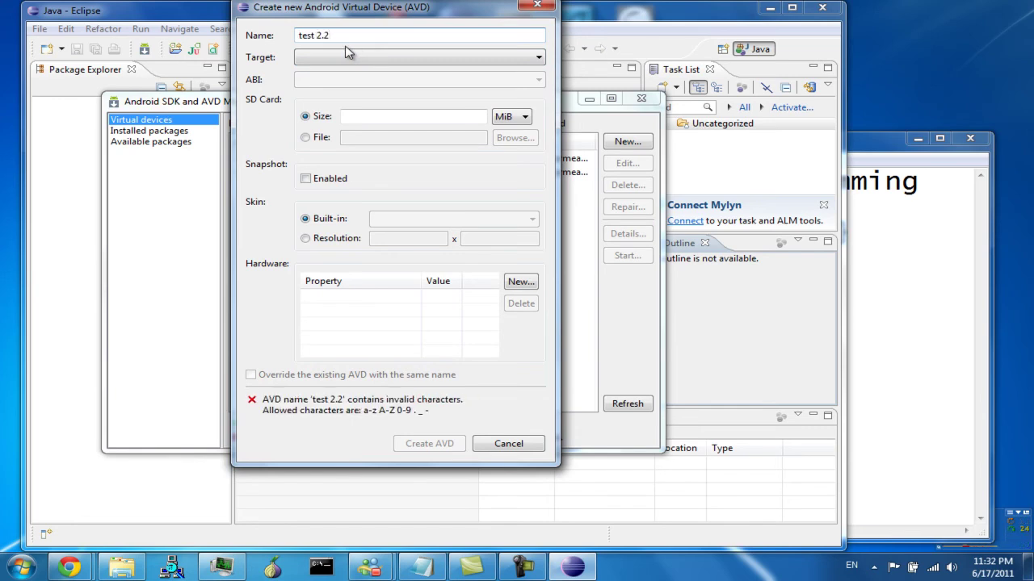
- Create the virtual device with target Android 2.2 - API Level 8 and a 512 MiB SD card, removing the space to name it test2.2
click(359, 58)
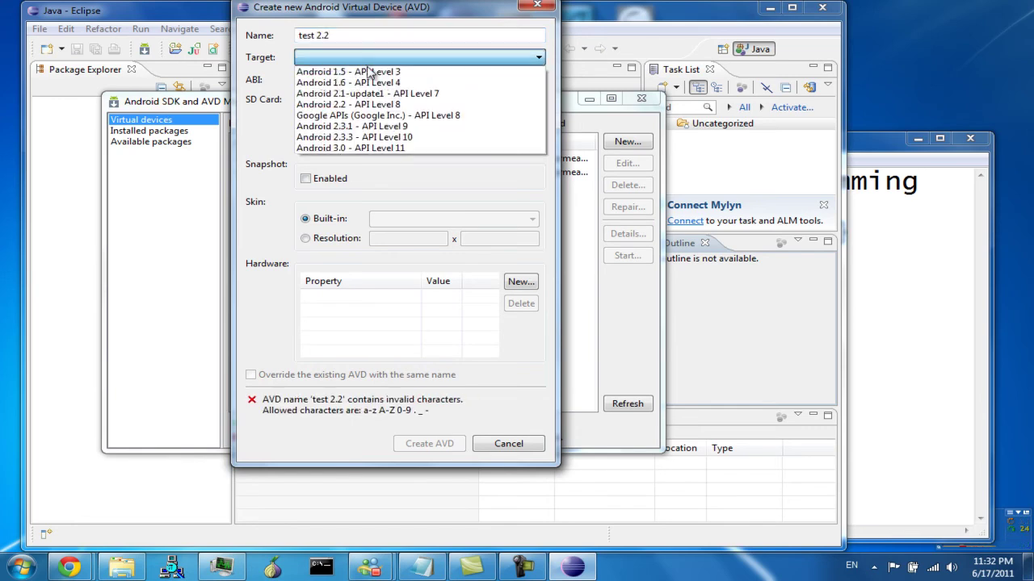
click(398, 105)
click(382, 116)
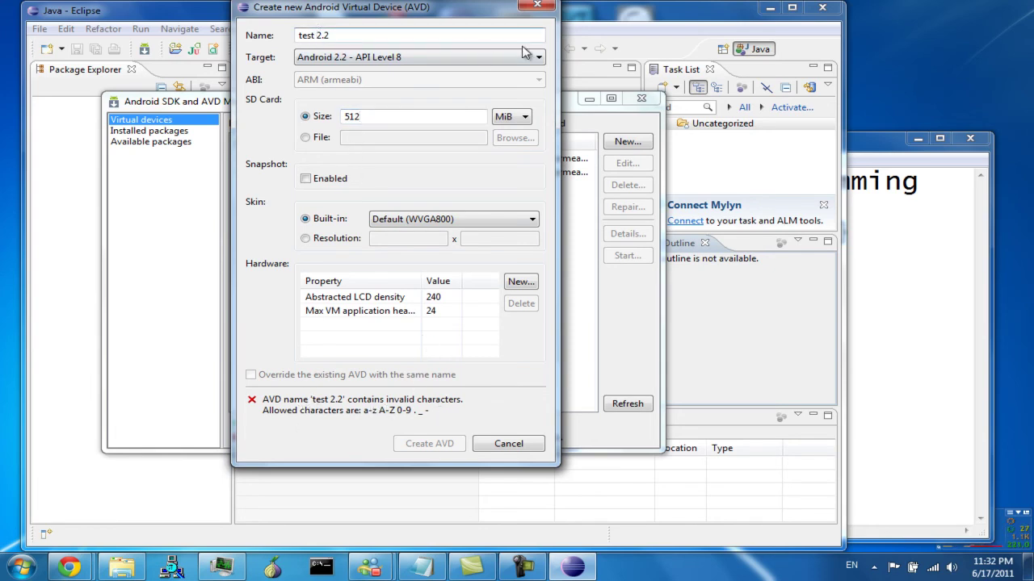
key(BackSpace)
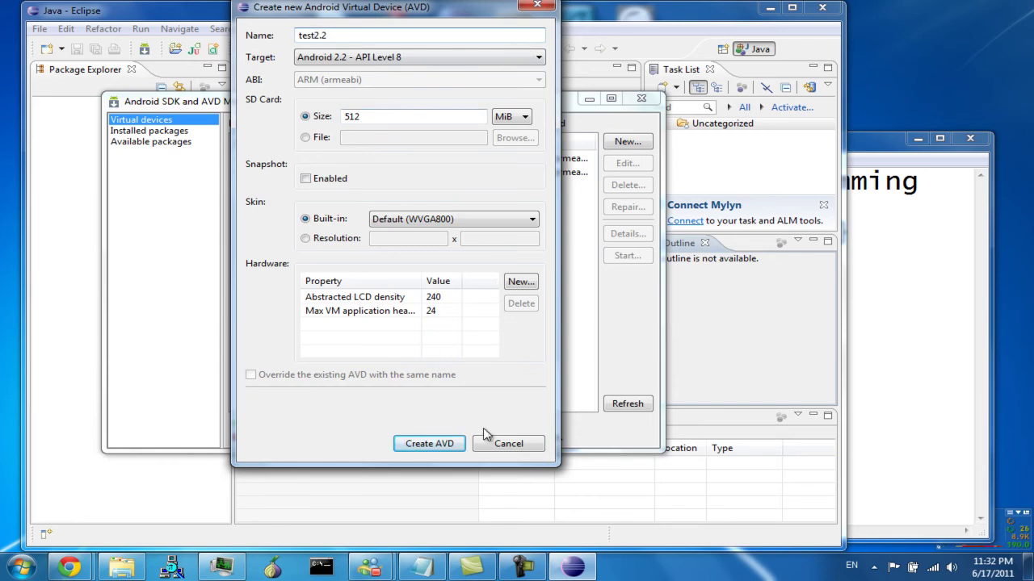
click(441, 449)
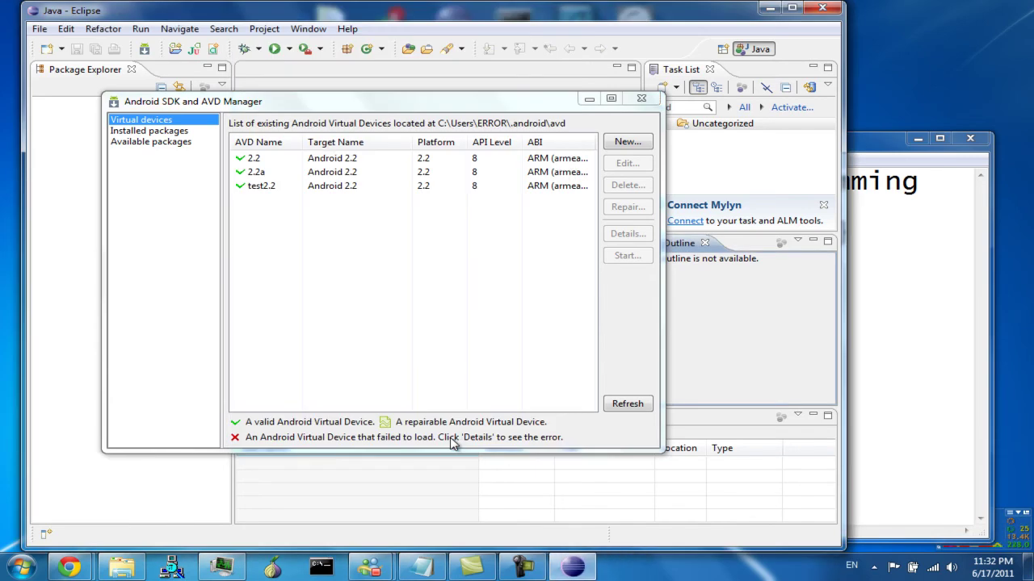
- Launch the test2.2 virtual device with its display scaled to real size and a screen size of 6 inches
click(323, 186)
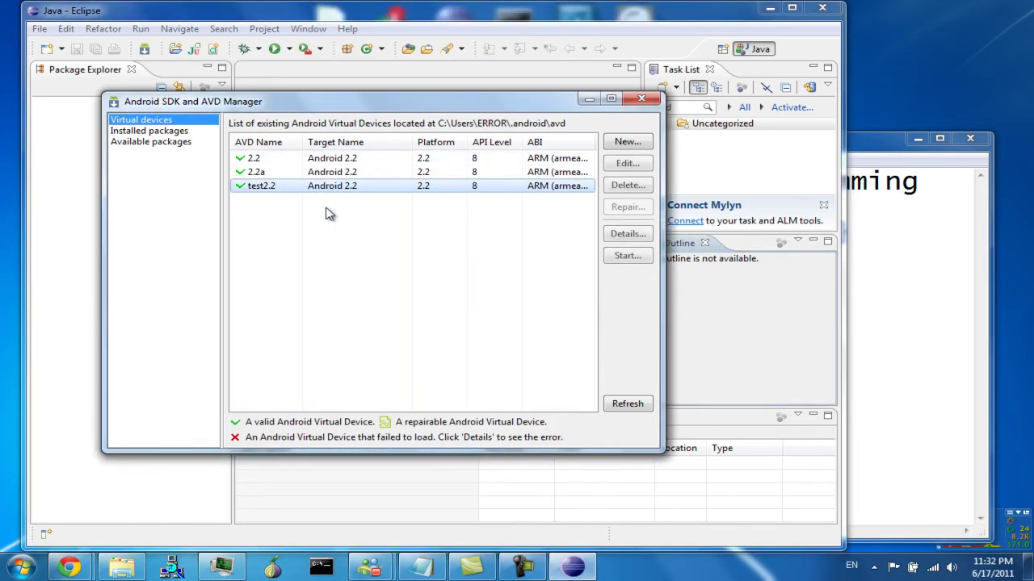
click(628, 255)
click(356, 170)
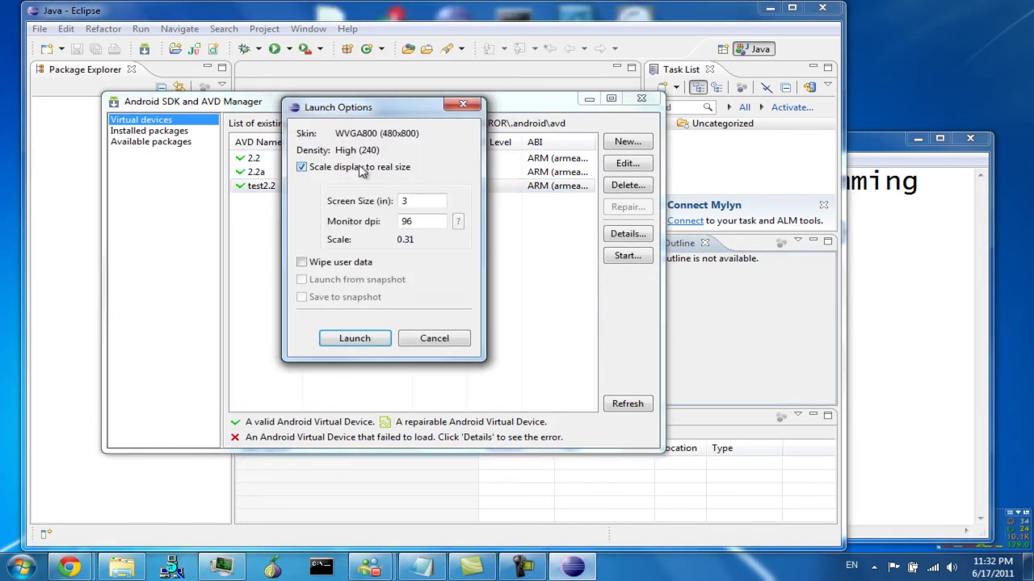
drag(421, 197, 370, 199)
text(6)
click(373, 338)
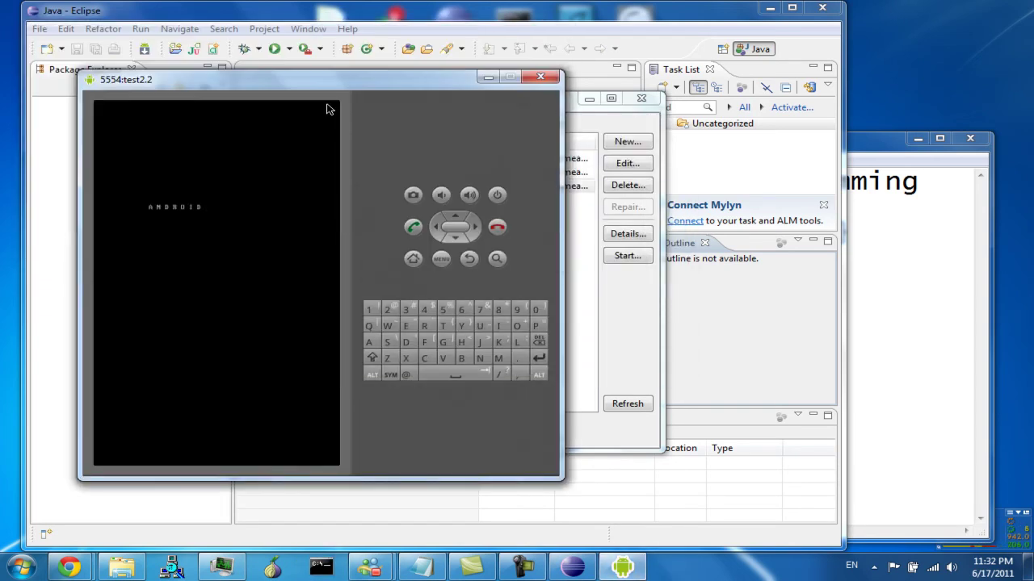
- Move the emulator window off the Android SDK and AVD Manager and close the manager
drag(289, 82, 487, 154)
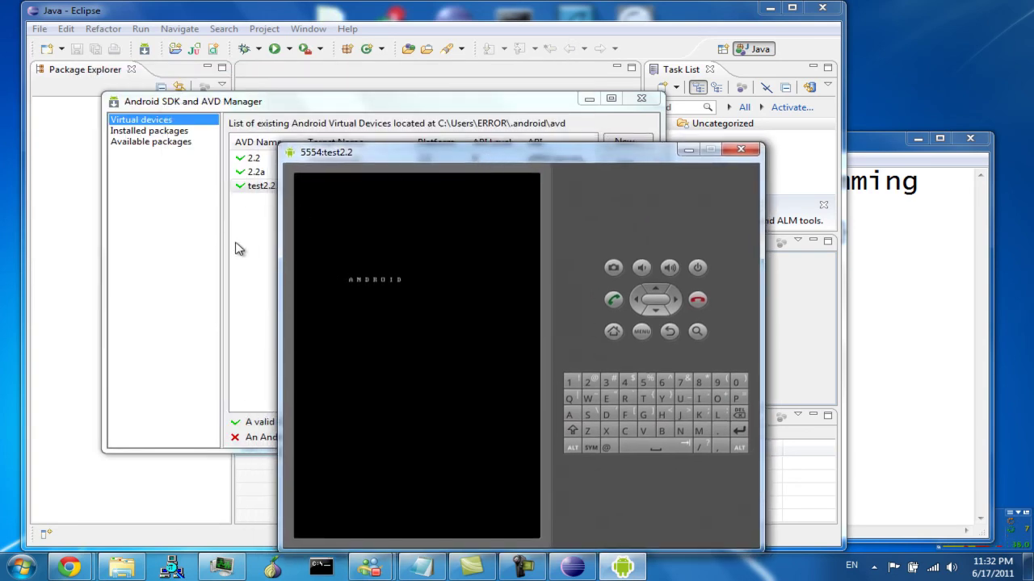
click(237, 243)
click(642, 98)
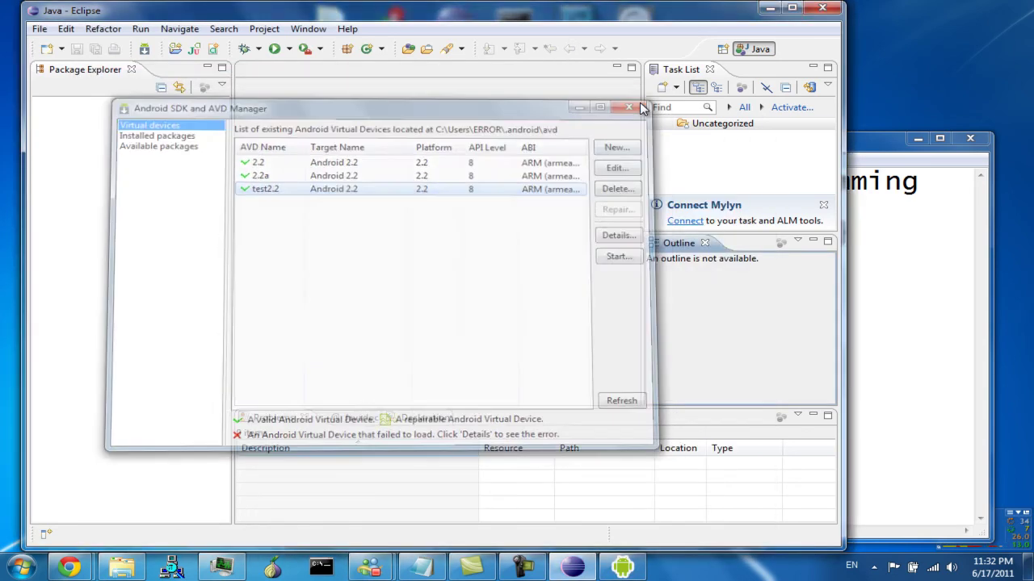
- Start a new project with the Android Project wizard
click(61, 50)
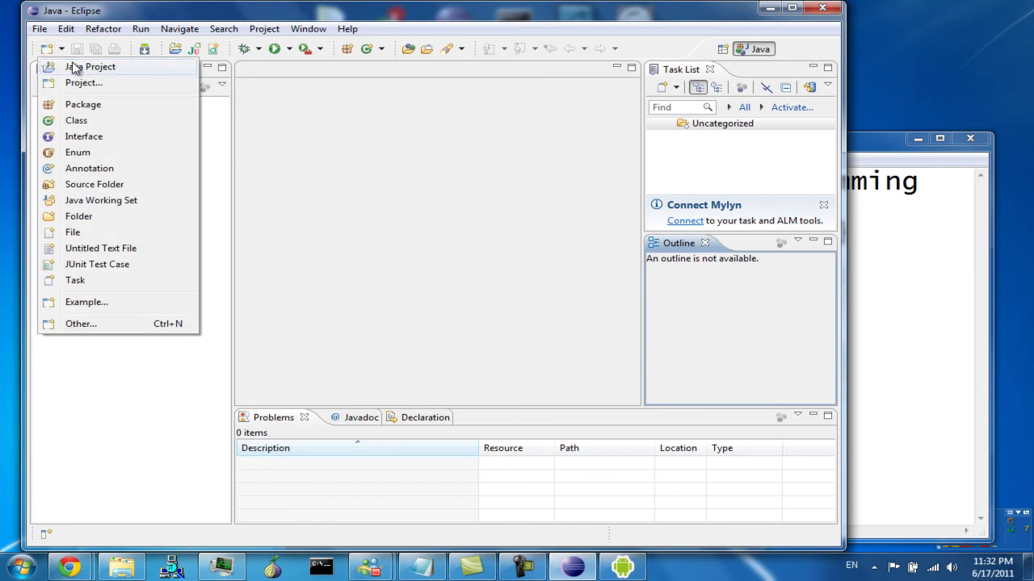
click(89, 86)
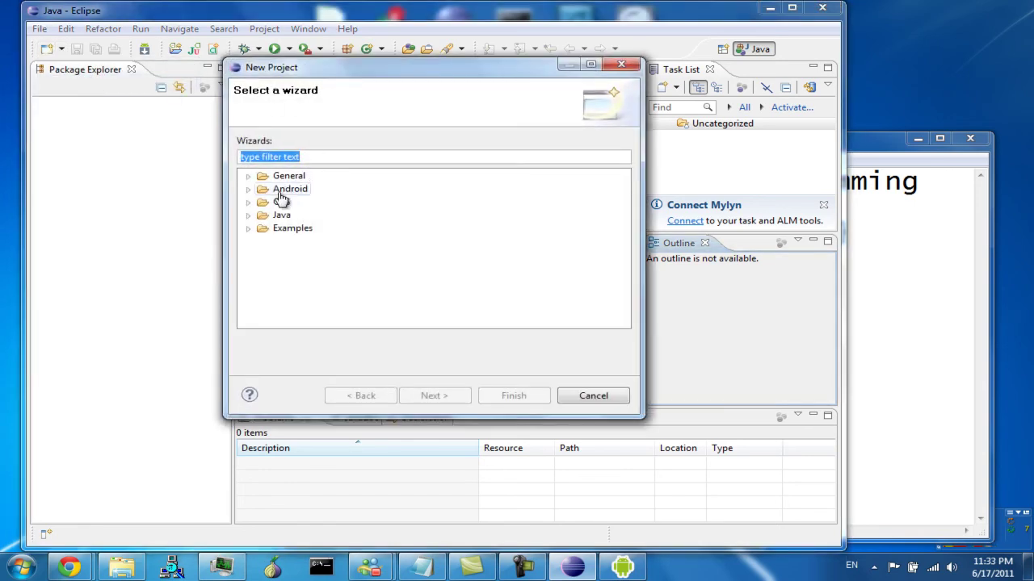
click(248, 189)
click(360, 217)
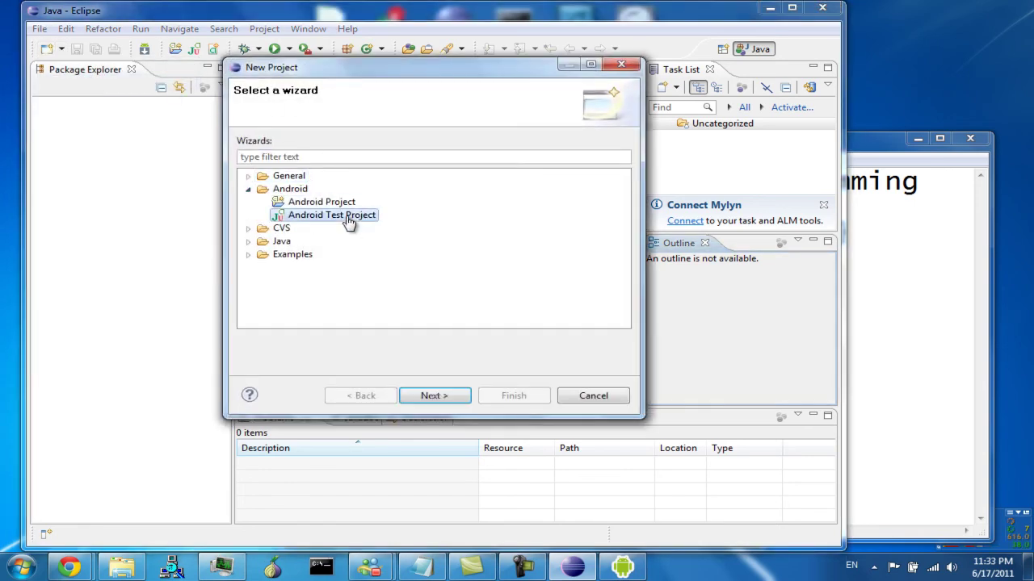
click(334, 203)
click(431, 396)
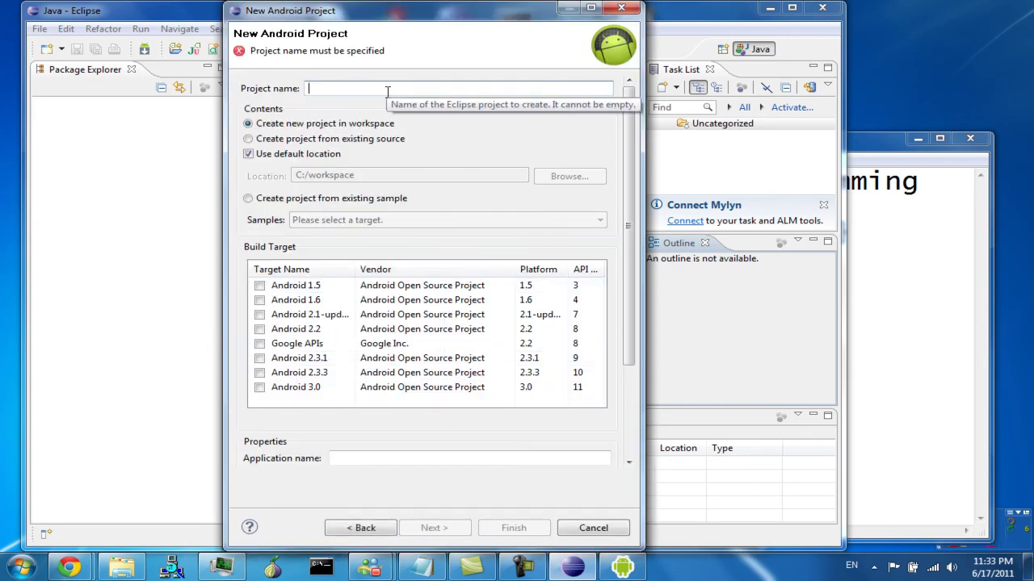
- Create the Android project HelloAndroid with build target Android 2.2 and package name com.hello
text(HelloAndroid)
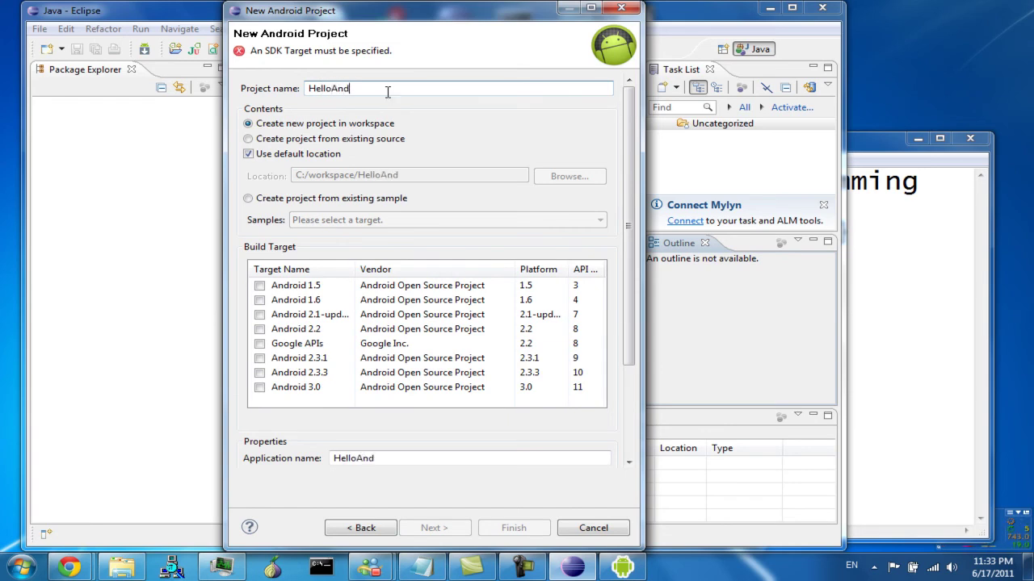
click(259, 329)
drag(628, 335, 634, 428)
click(402, 350)
text(com.)
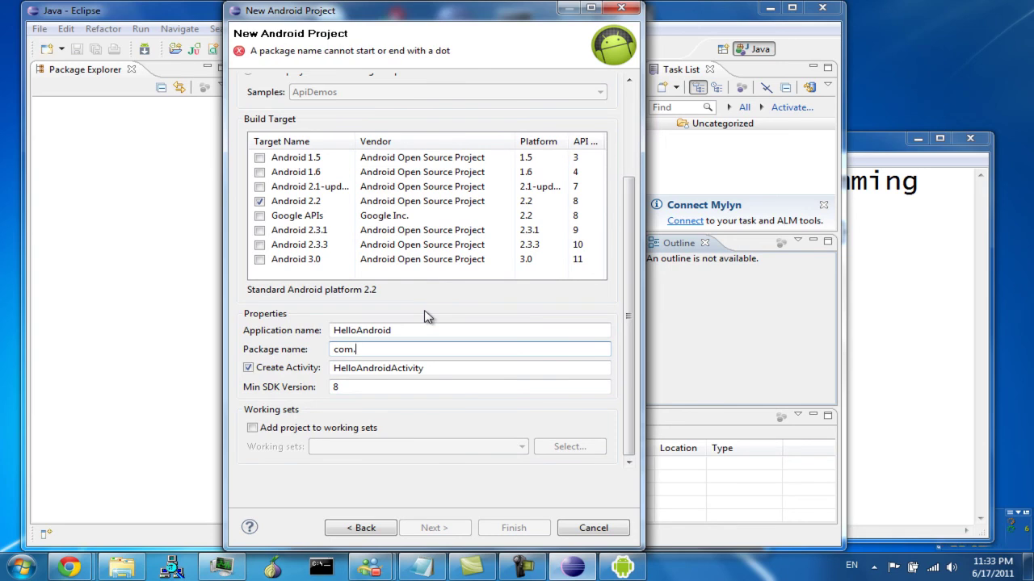
text(hello)
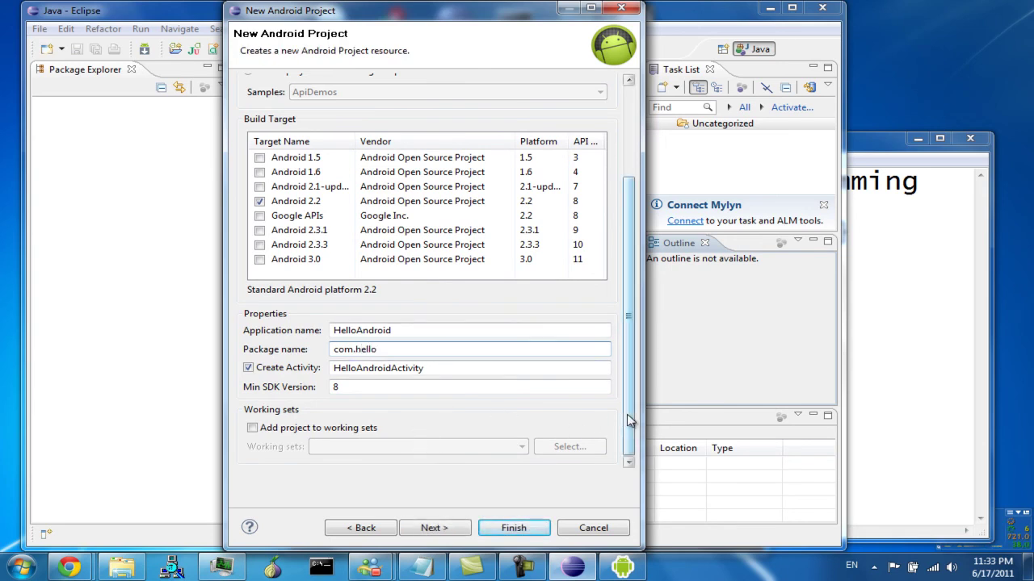
click(511, 529)
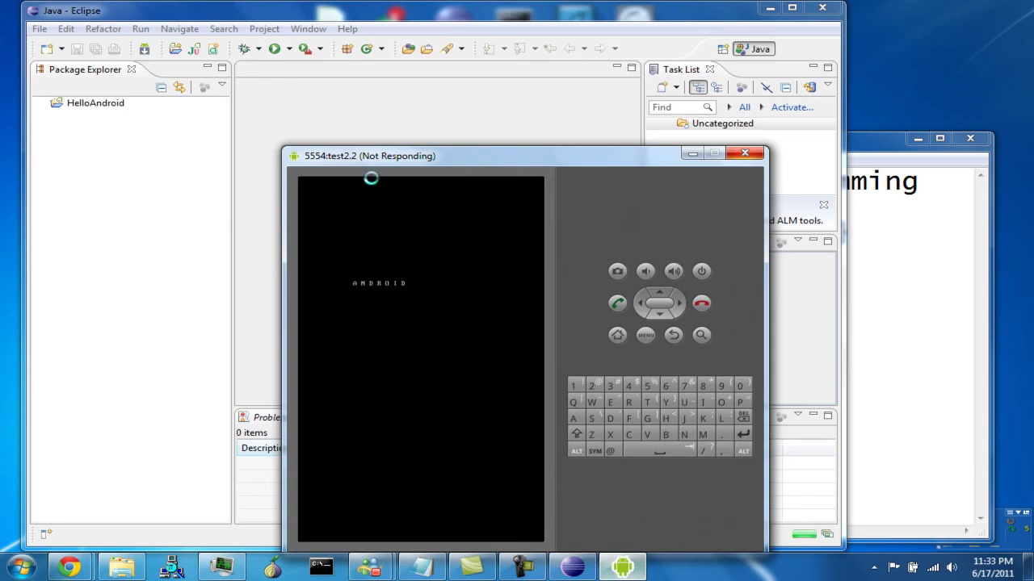
- Move the test2.2 emulator window higher on the desktop and bring Eclipse to the front
drag(502, 165, 519, 131)
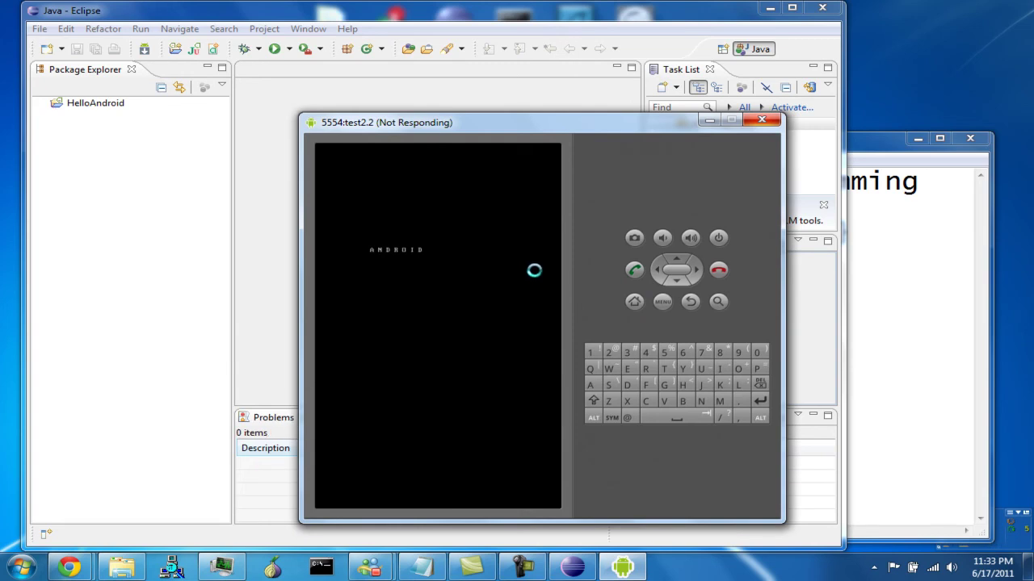
drag(479, 121, 482, 90)
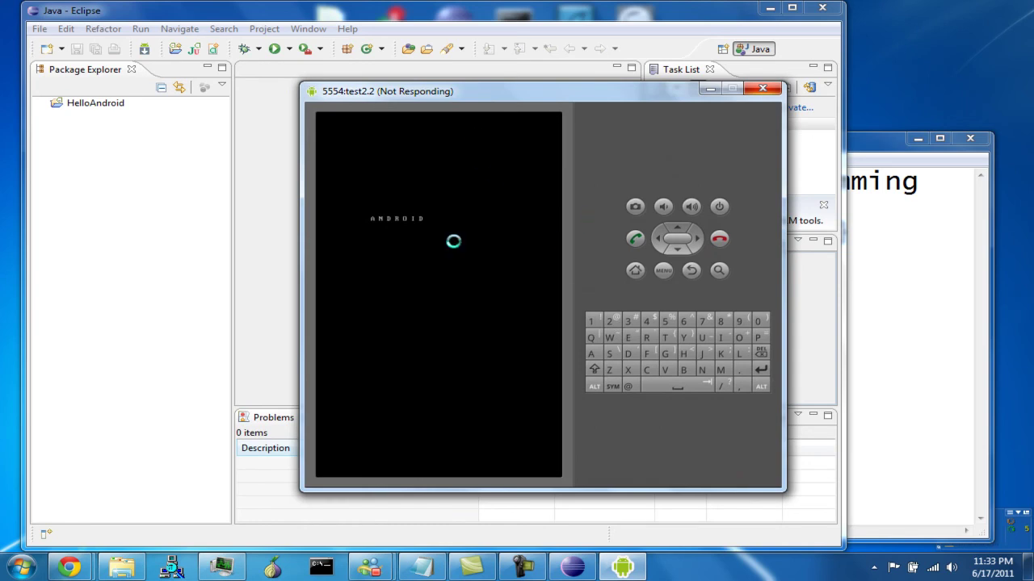
click(117, 227)
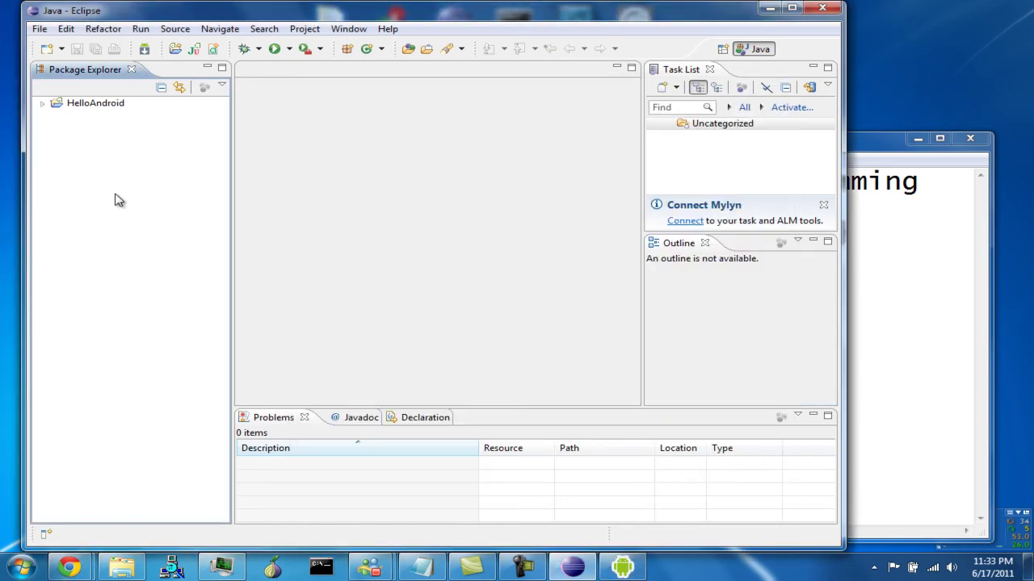
- Expand the HelloAndroid project down to src and com.hello and open HelloAndroidActivity.java in the editor
double_click(101, 107)
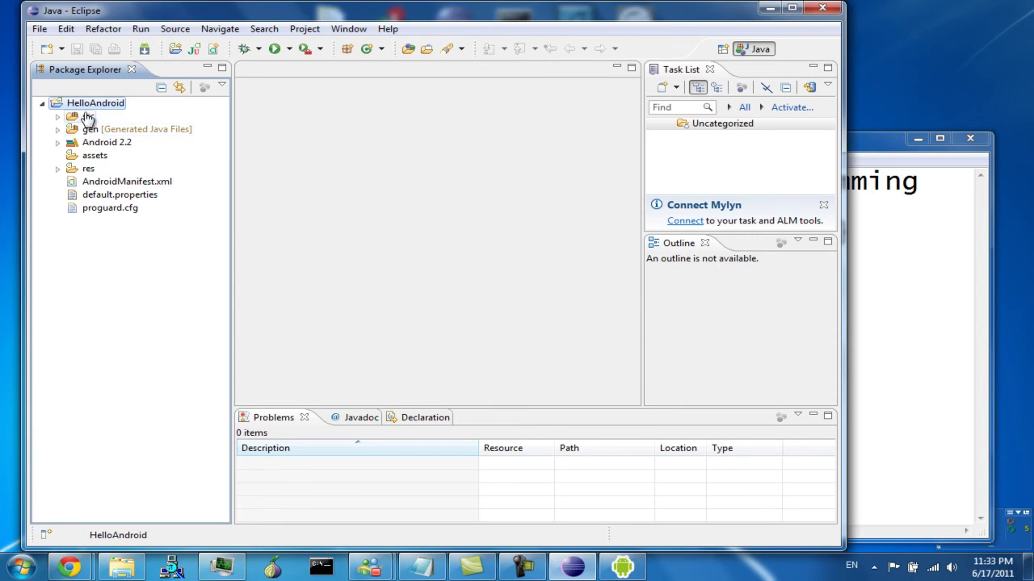
click(88, 118)
double_click(87, 118)
double_click(118, 129)
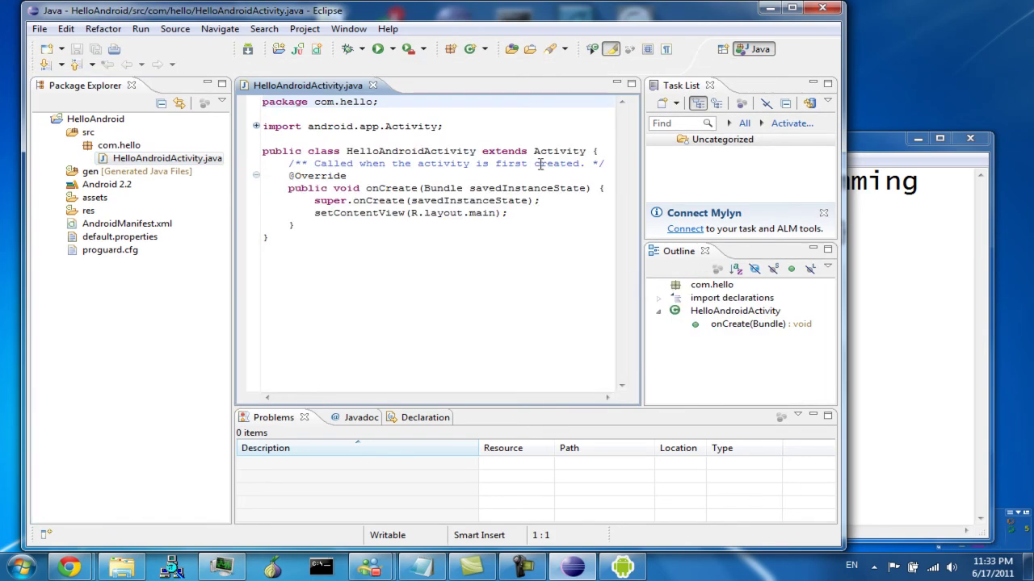
- Maximize the Eclipse window and move the test2.2 emulator aside, clear of the HelloAndroidActivity code
double_click(561, 14)
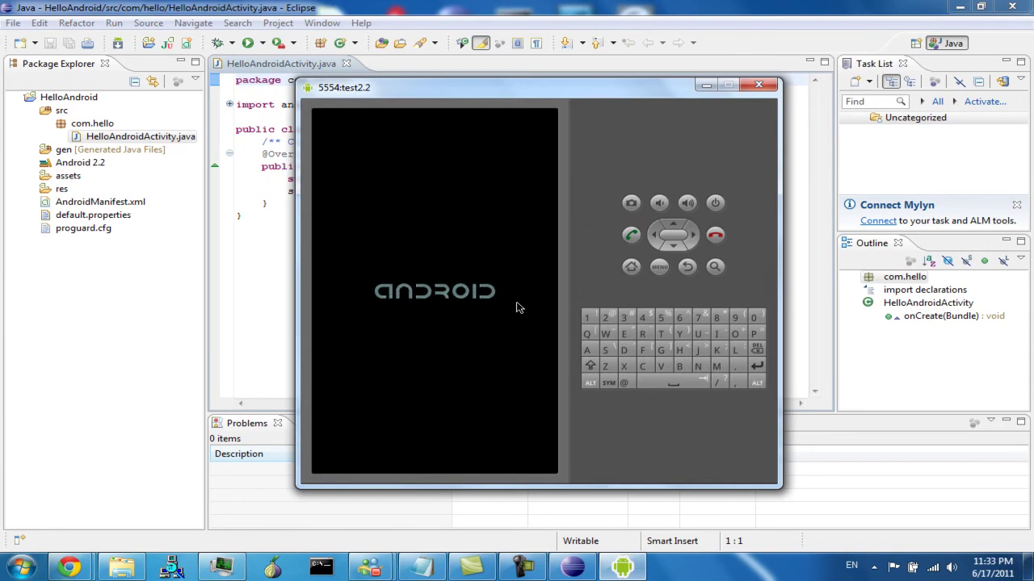
drag(440, 84, 602, 216)
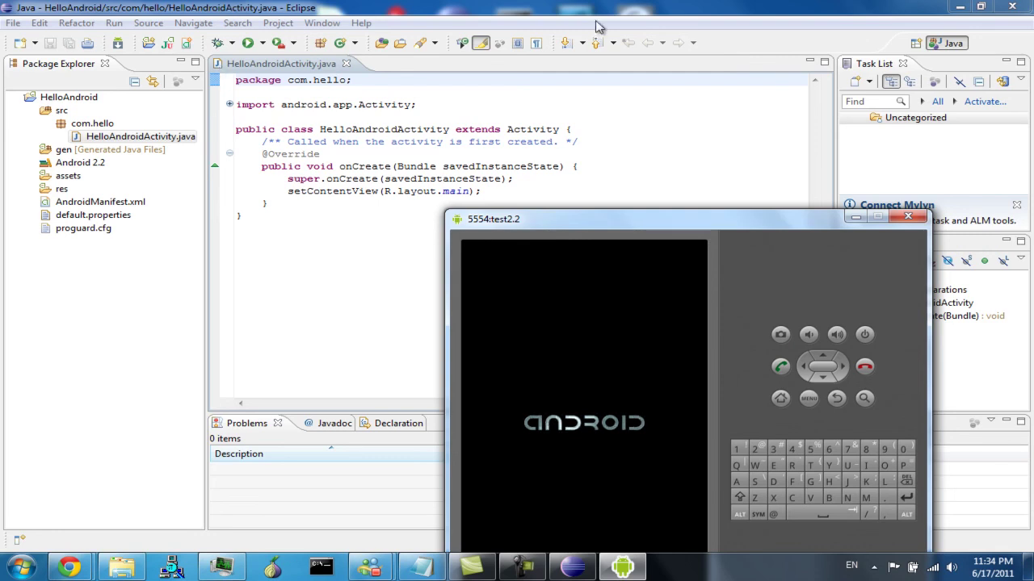
drag(581, 220, 707, 102)
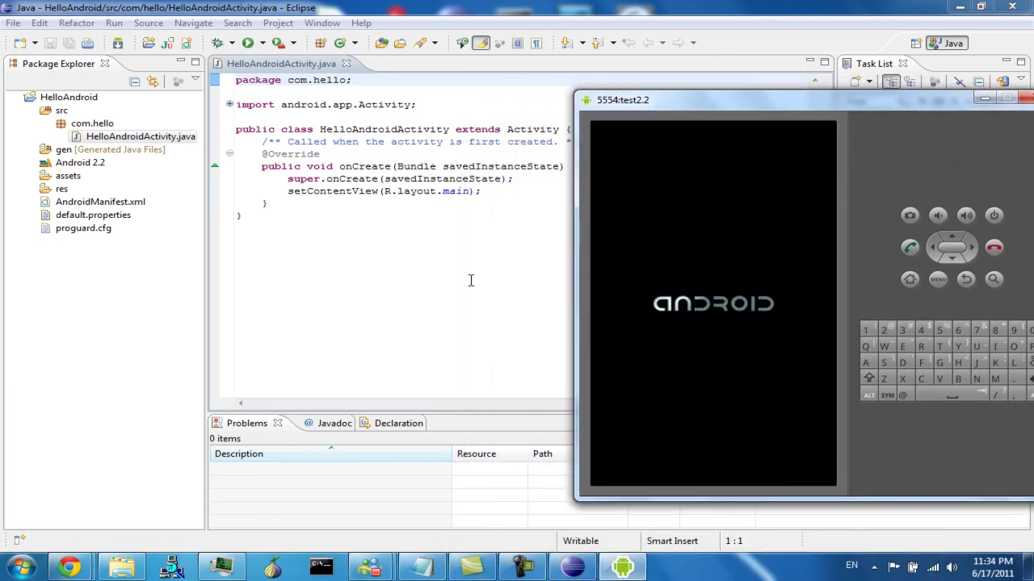